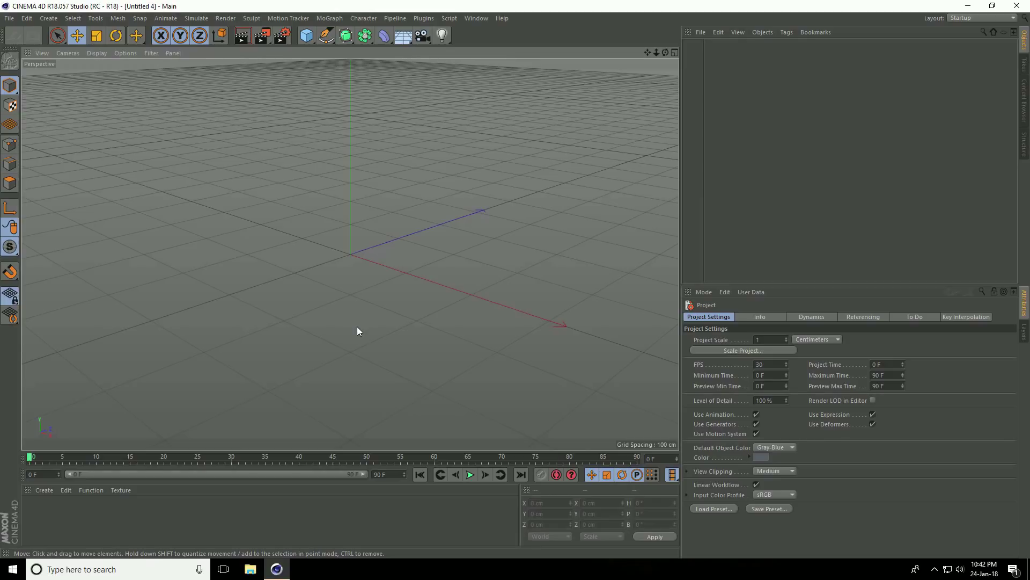
- Add a MoText object, replace its sample text with S, and set alignment to Middle
{"action": "left_click", "coordinate": [333, 18]}
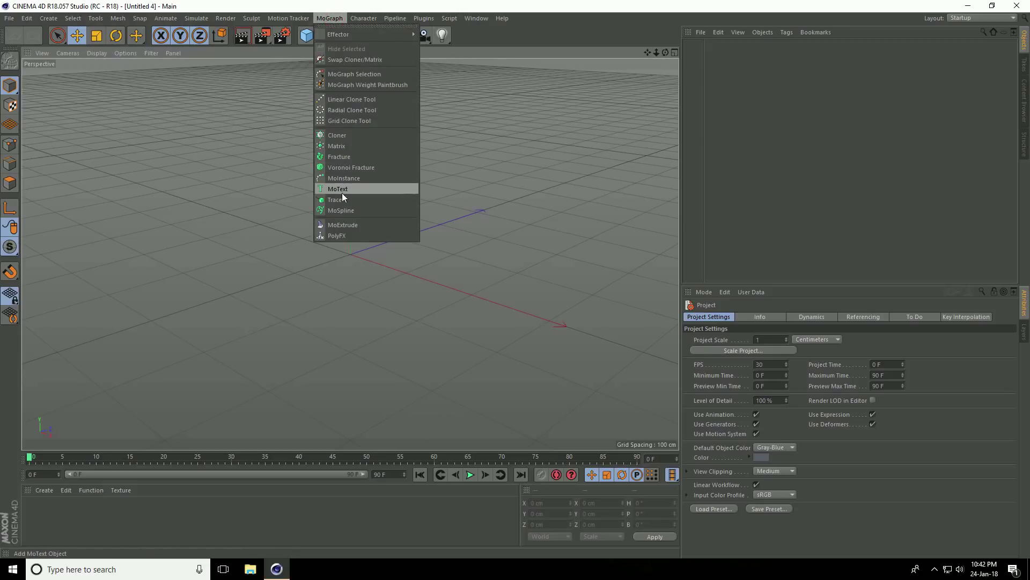
{"action": "left_click", "coordinate": [358, 189]}
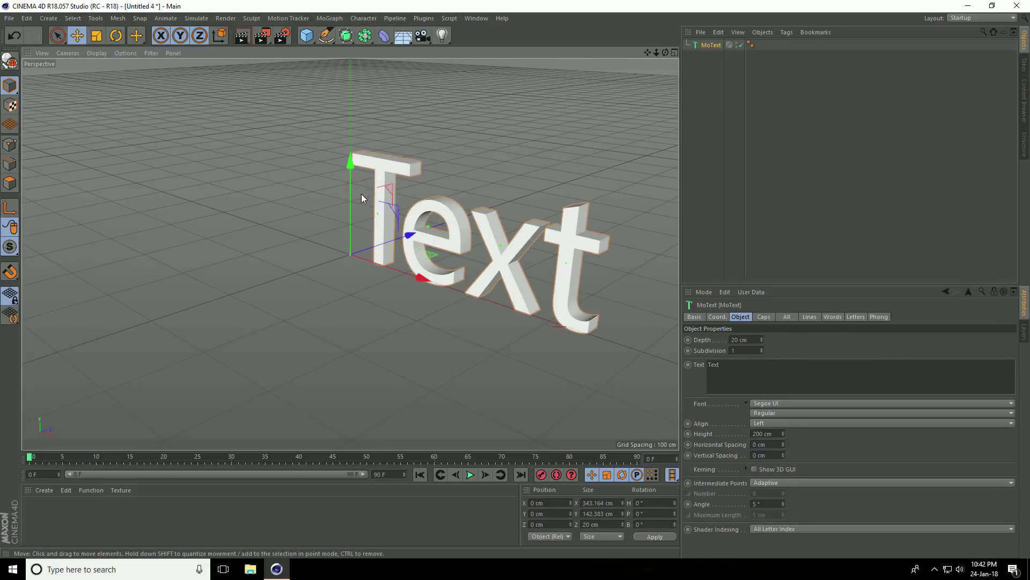
{"action": "left_click_drag", "start_coordinate": [723, 364], "coordinate": [703, 368]}
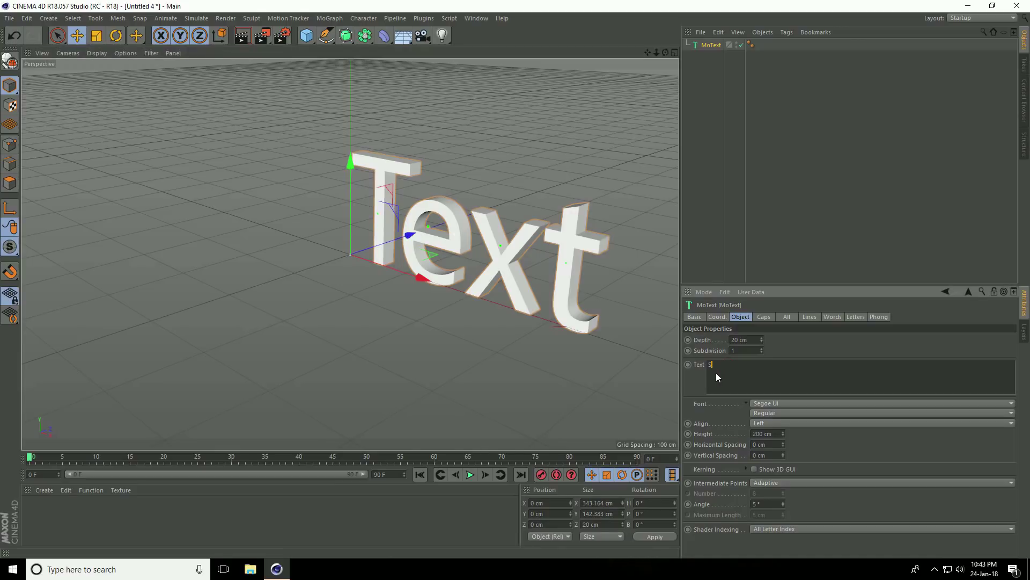
{"action": "left_click", "coordinate": [785, 425]}
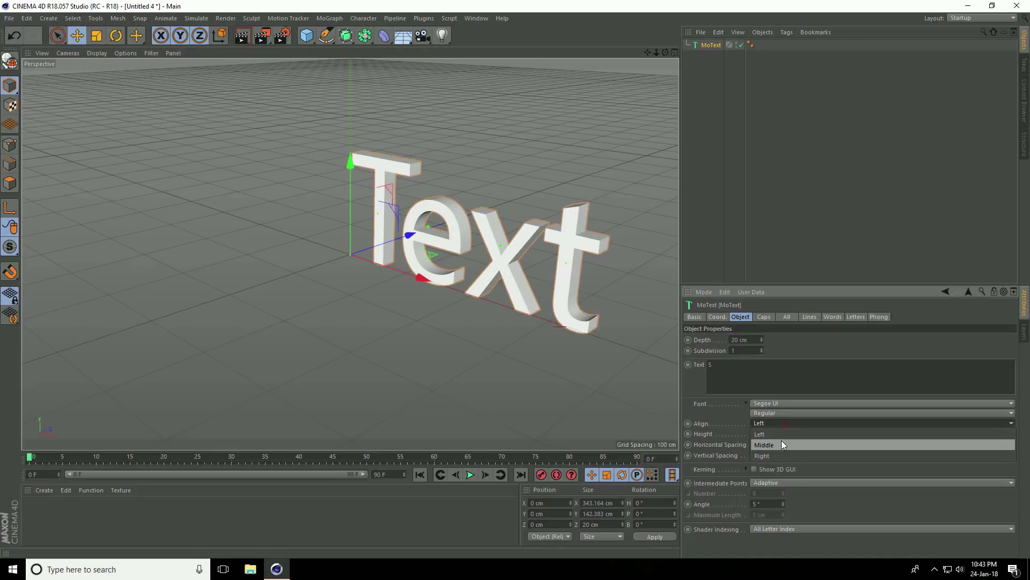
{"action": "left_click", "coordinate": [778, 448]}
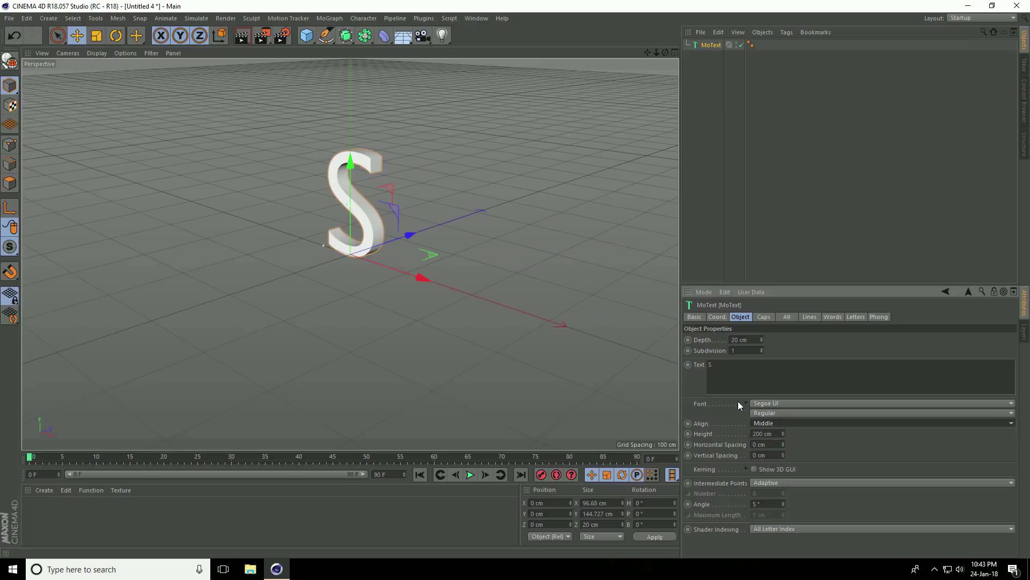
- Set the S font to Arial Black and depth to 50 cm, then add a 200 cm cube
{"action": "left_click", "coordinate": [767, 403]}
{"action": "scroll", "coordinate": [768, 403], "scroll_direction": "up", "scroll_amount": 10}
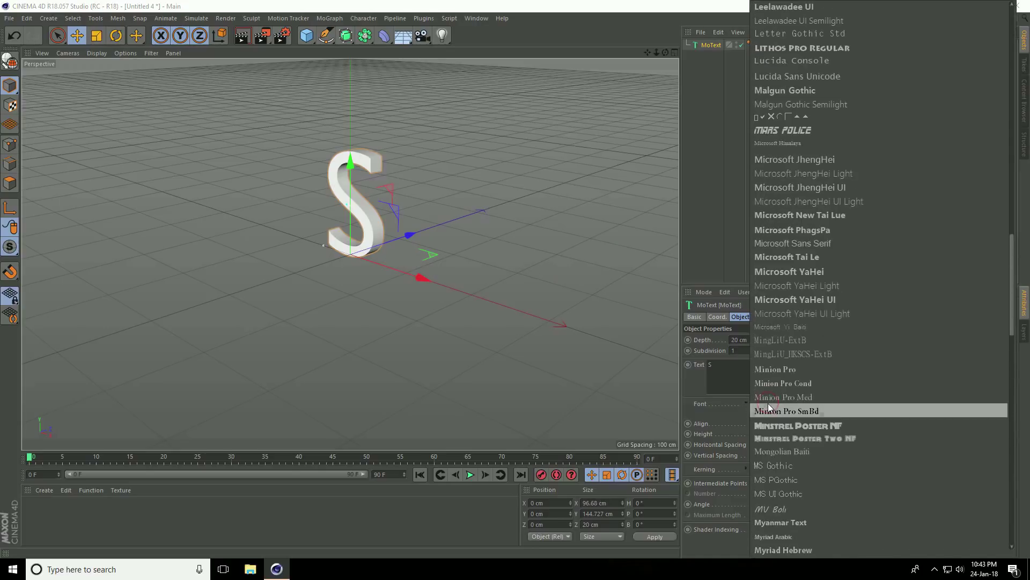
{"action": "scroll", "coordinate": [768, 403], "scroll_direction": "up", "scroll_amount": 10}
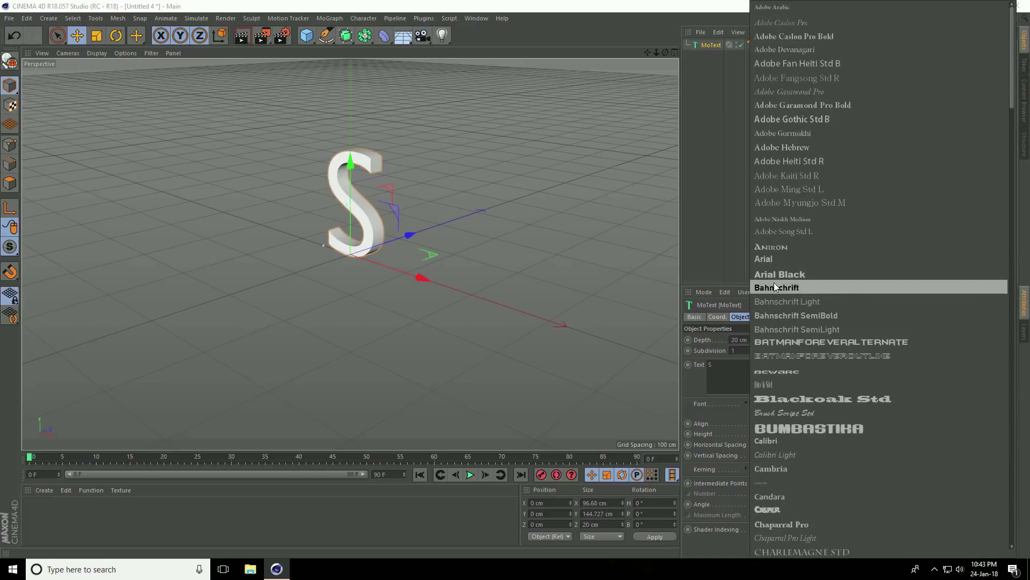
{"action": "left_click", "coordinate": [809, 276]}
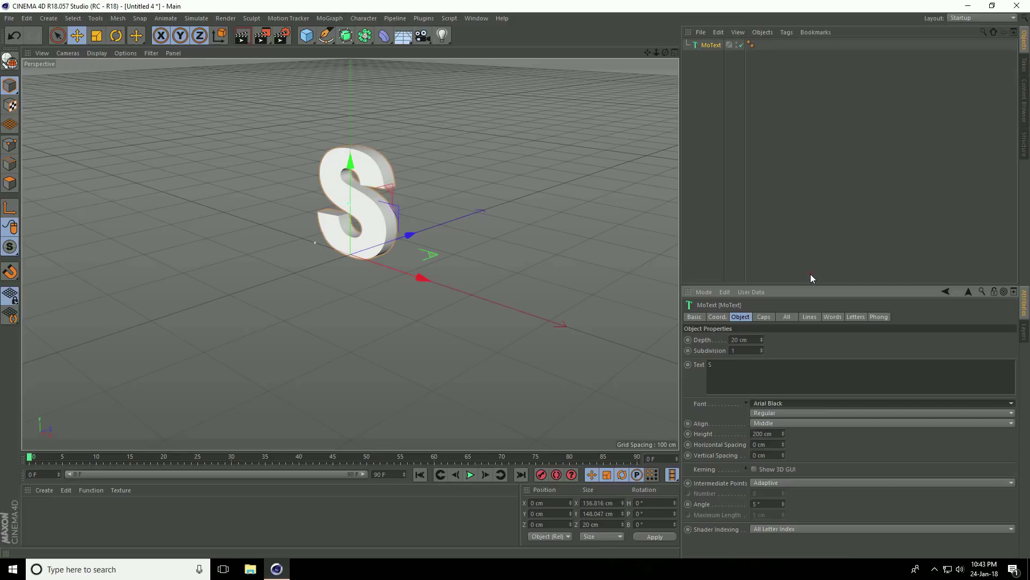
{"action": "double_click", "coordinate": [755, 340]}
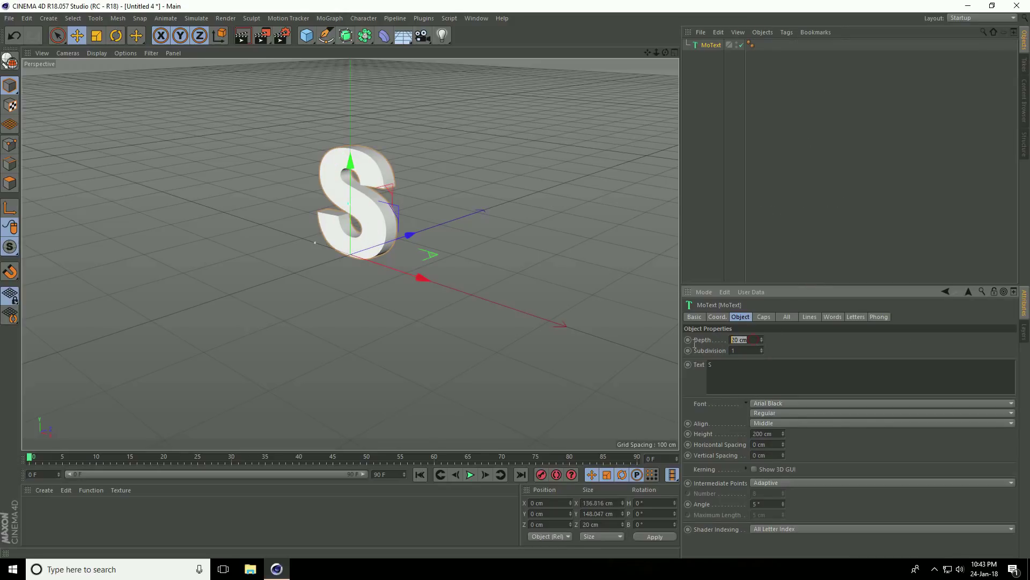
{"action": "type", "text": "50"}
{"action": "key", "text": "Return"}
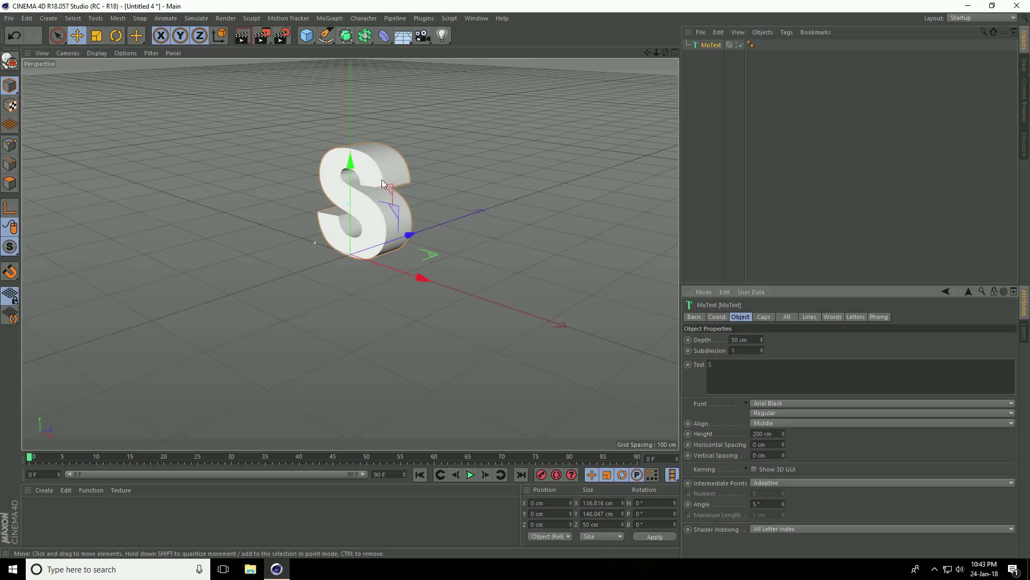
{"action": "left_click_drag", "start_coordinate": [381, 179], "coordinate": [505, 148], "text": "alt"}
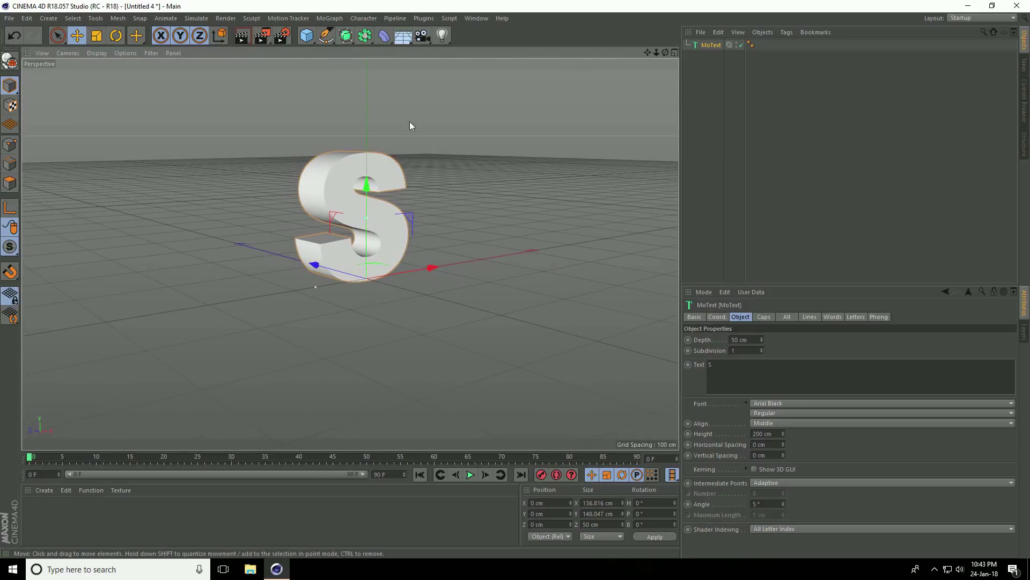
{"action": "left_click_drag", "start_coordinate": [307, 36], "coordinate": [397, 51]}
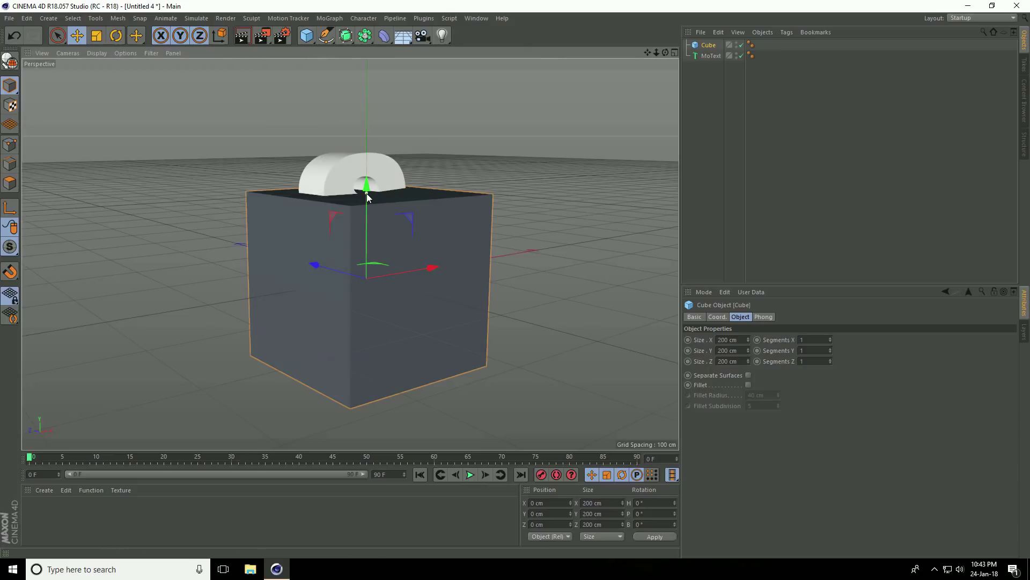
- Flatten the cube into a slab with Size Y set to 2 cm
{"action": "left_click_drag", "start_coordinate": [366, 195], "coordinate": [375, 276]}
{"action": "scroll", "coordinate": [369, 289], "scroll_direction": "up", "scroll_amount": 2}
{"action": "scroll", "coordinate": [386, 282], "scroll_direction": "up", "scroll_amount": 3}
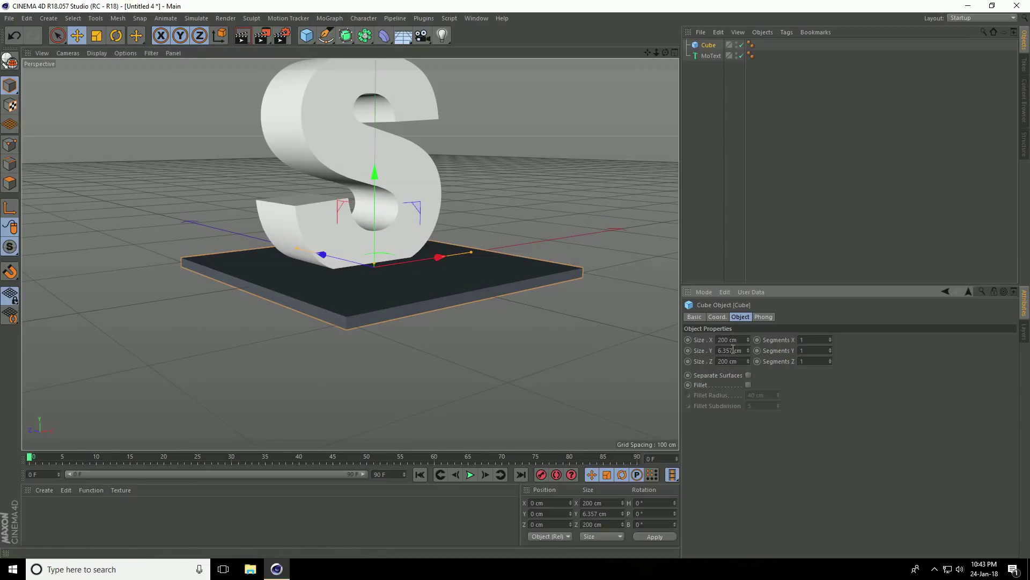
{"action": "double_click", "coordinate": [729, 350]}
{"action": "type", "text": "2"}
{"action": "key", "text": "Return"}
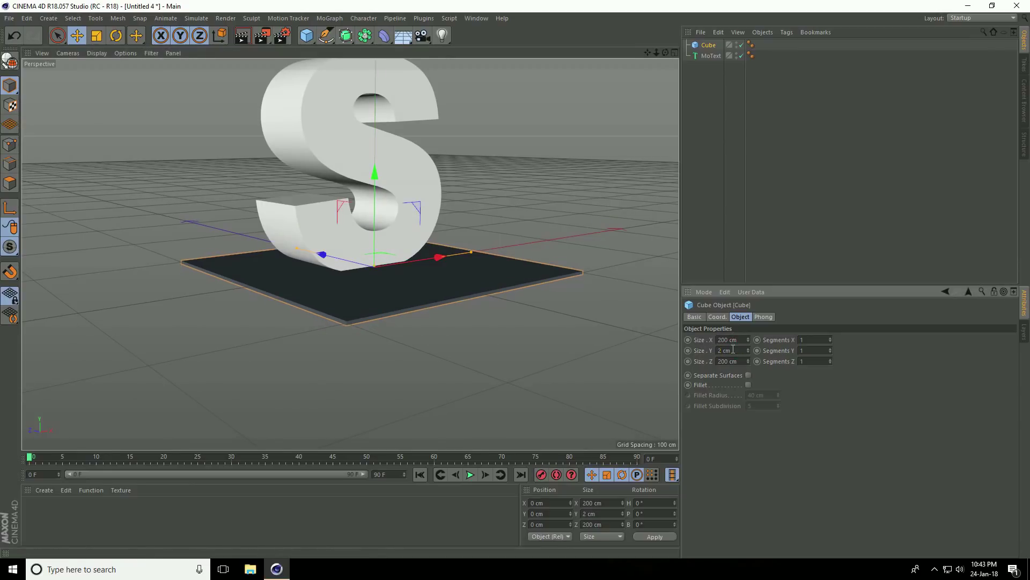
- Slide the slab forward along Z by about 19.674 cm so it sits under the S
{"action": "left_click_drag", "start_coordinate": [322, 259], "coordinate": [453, 223], "text": "alt"}
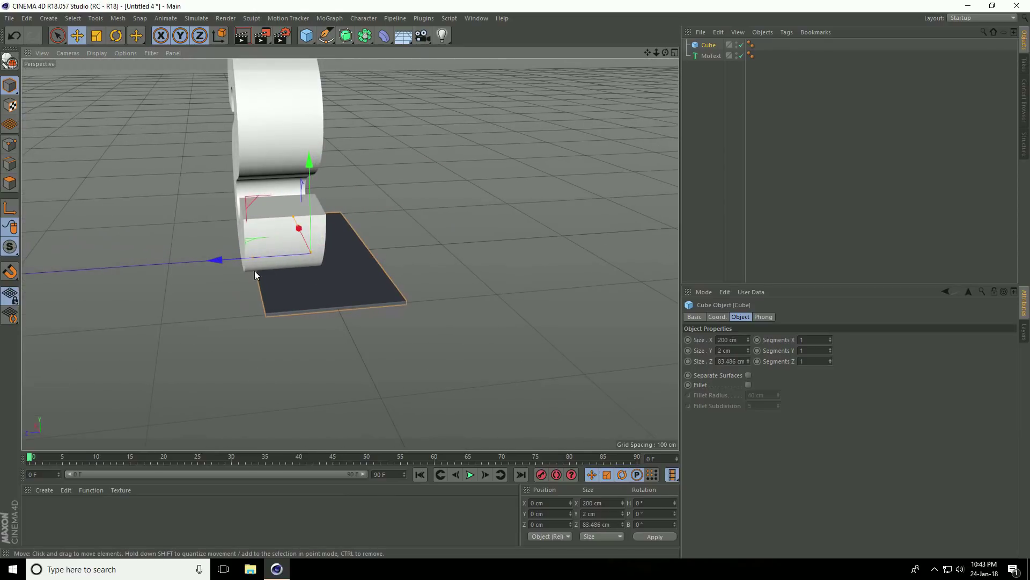
{"action": "left_click_drag", "start_coordinate": [221, 260], "coordinate": [194, 259]}
{"action": "left_click_drag", "start_coordinate": [238, 198], "coordinate": [162, 240], "text": "alt"}
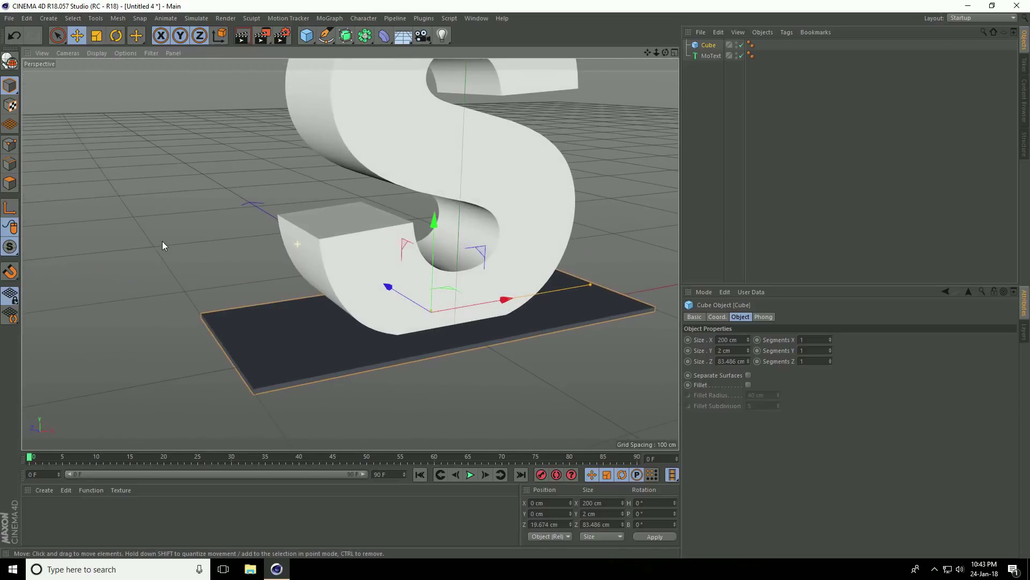
{"action": "scroll", "coordinate": [162, 241], "scroll_direction": "down", "scroll_amount": 5}
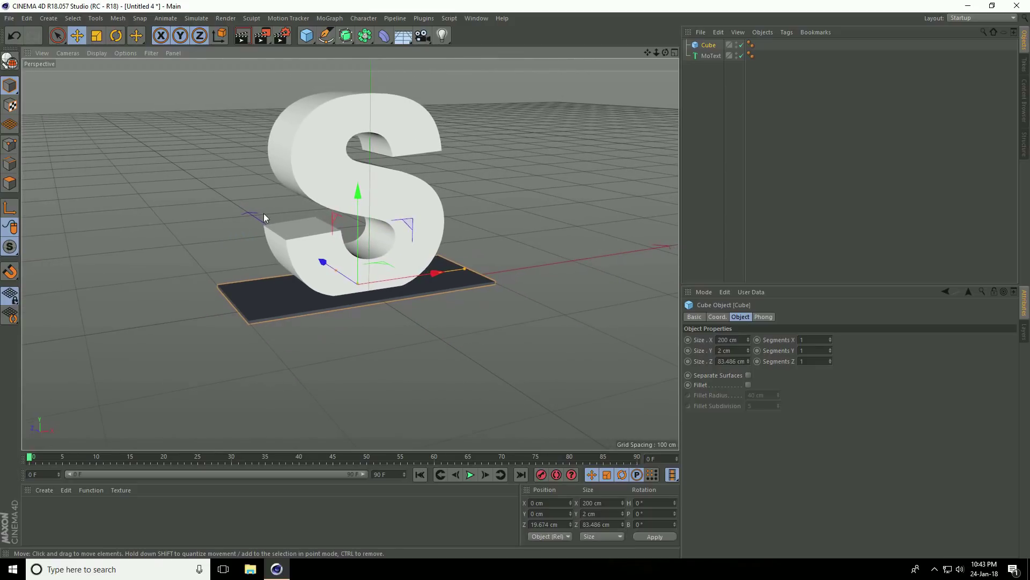
- Add a Cloner and nest the Cube slab inside it
{"action": "left_click", "coordinate": [328, 17]}
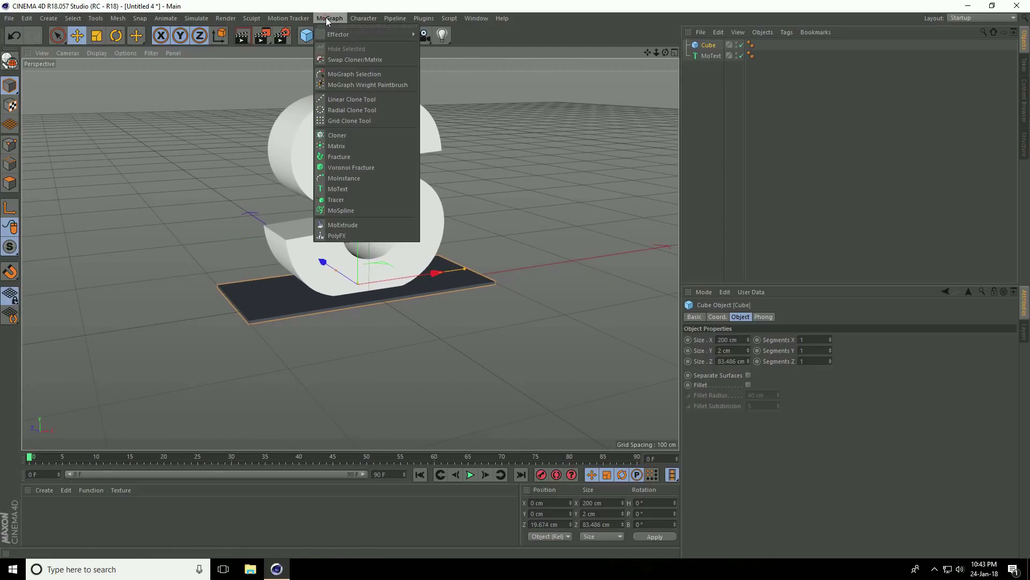
{"action": "left_click", "coordinate": [343, 134]}
{"action": "left_click", "coordinate": [707, 56]}
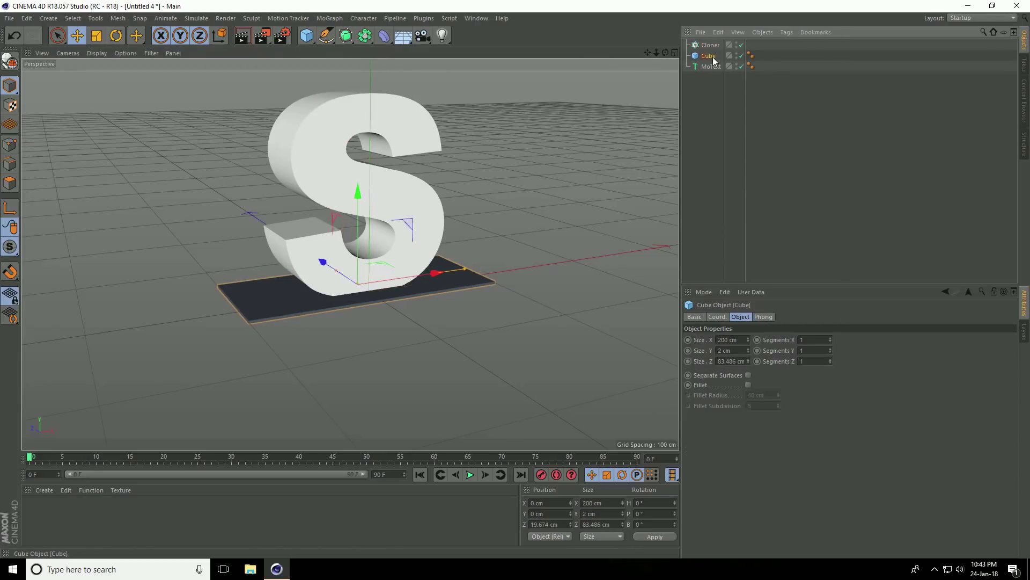
{"action": "left_click_drag", "start_coordinate": [706, 61], "coordinate": [709, 45]}
{"action": "left_click", "coordinate": [710, 45]}
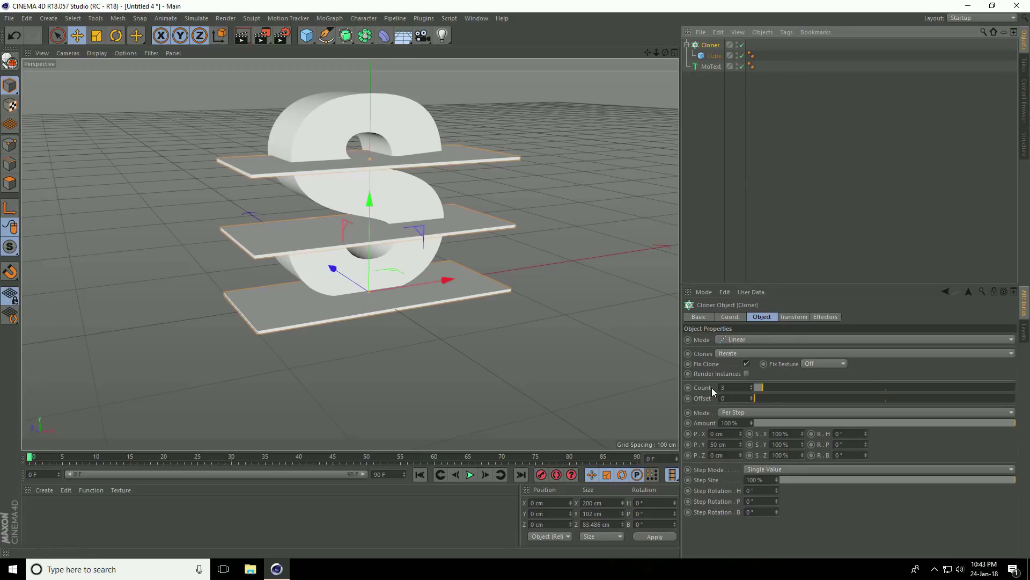
- Set the Cloner to 35 clones spaced 5 cm in Y, and lower the stack to −11.817 cm
{"action": "left_click", "coordinate": [741, 387]}
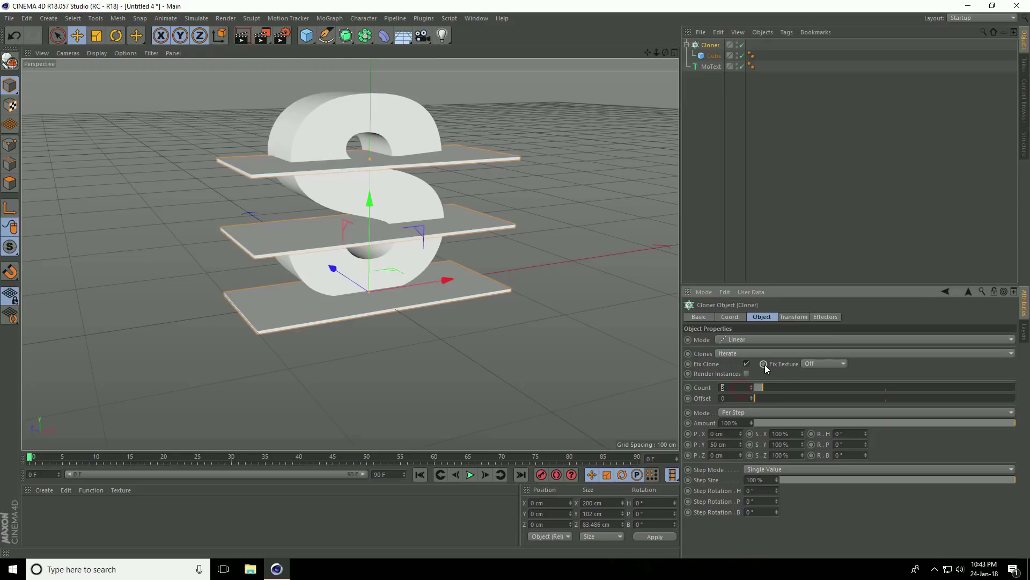
{"action": "type", "text": "35"}
{"action": "key", "text": "Return"}
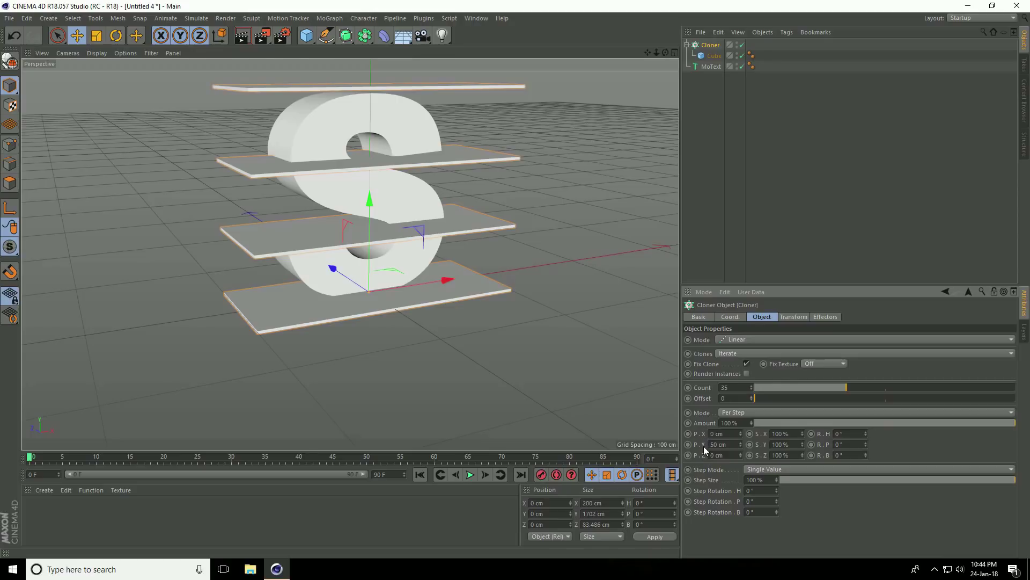
{"action": "left_click", "coordinate": [722, 445]}
{"action": "type", "text": "5"}
{"action": "key", "text": "Return"}
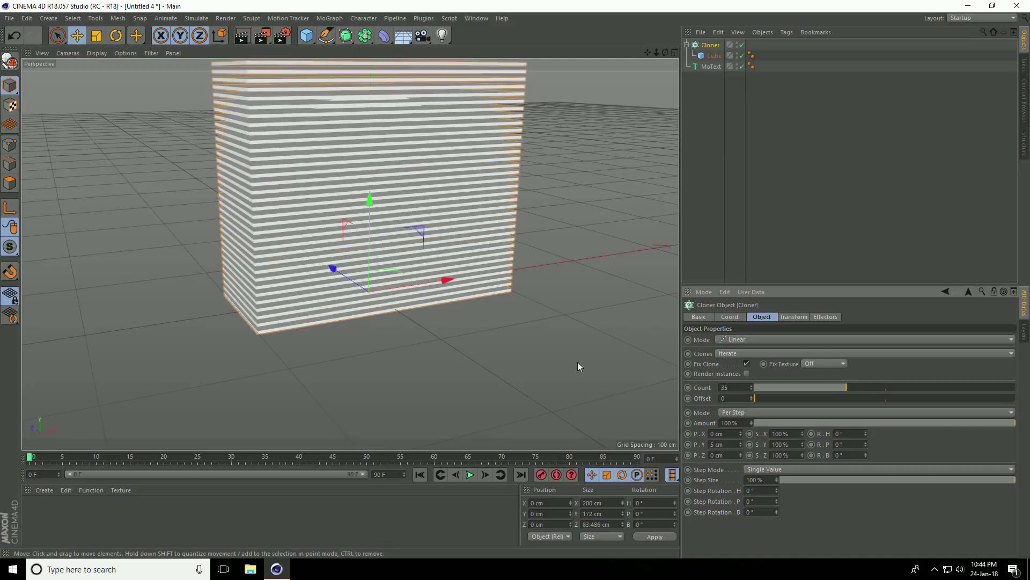
{"action": "right_click_drag", "start_coordinate": [523, 278], "coordinate": [431, 216], "text": "alt"}
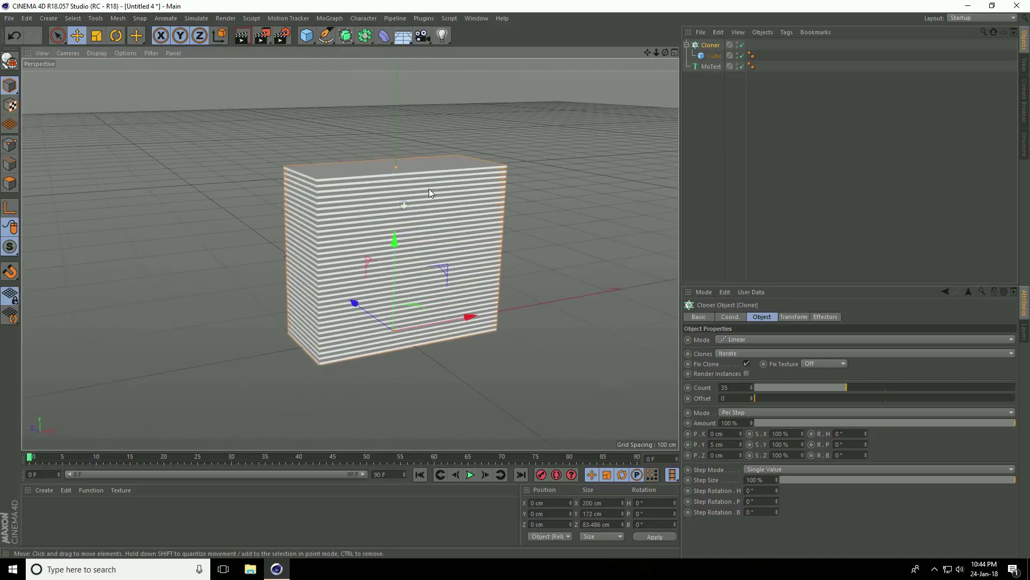
{"action": "left_click_drag", "start_coordinate": [431, 217], "coordinate": [408, 208], "text": "alt"}
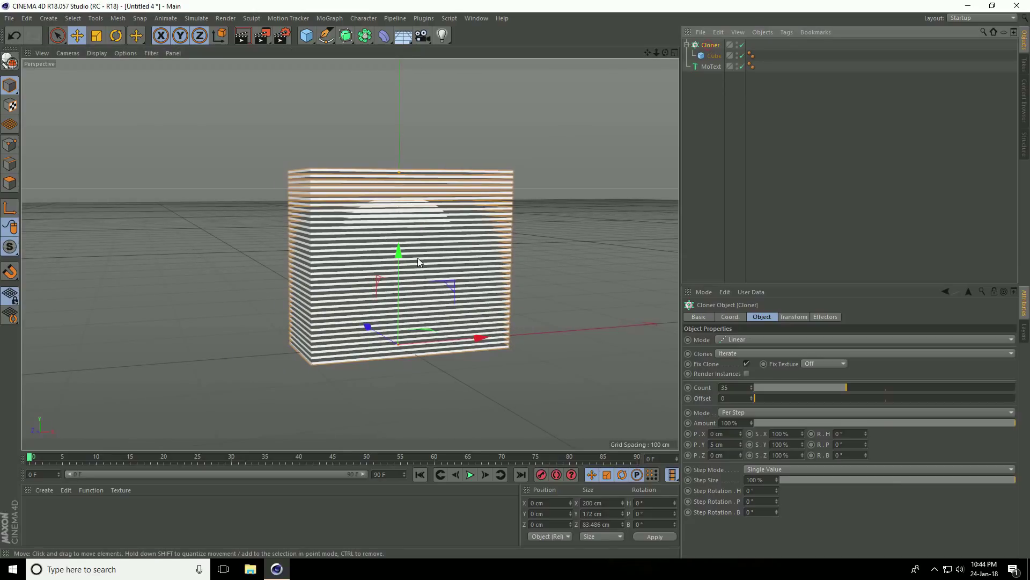
{"action": "left_click_drag", "start_coordinate": [398, 267], "coordinate": [392, 280]}
- Leave the maximised Front view and maximise the Perspective view showing the slabs covering the S
{"action": "left_click", "coordinate": [674, 52]}
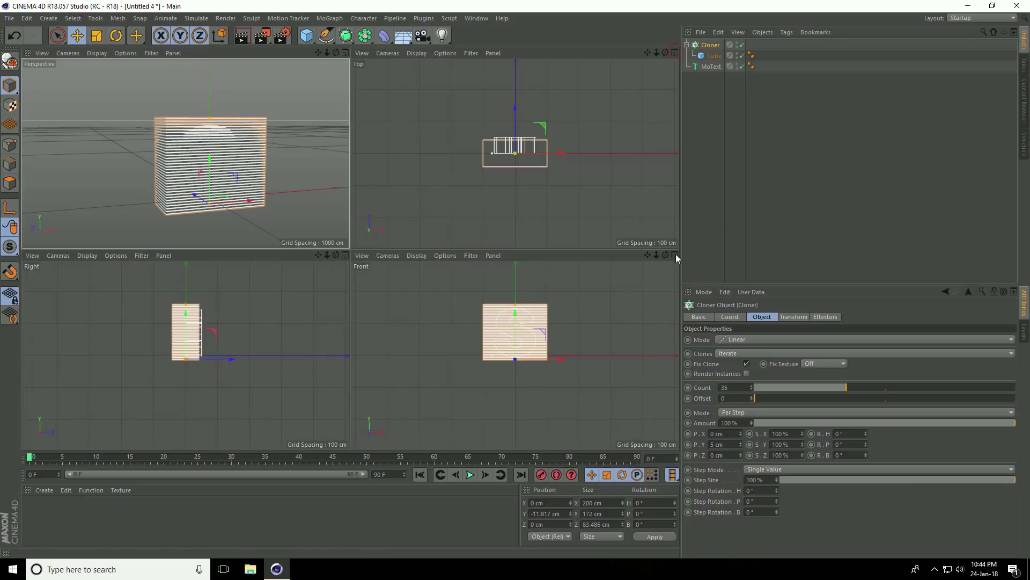
{"action": "left_click", "coordinate": [674, 256]}
{"action": "scroll", "coordinate": [348, 198], "scroll_direction": "up", "scroll_amount": 5}
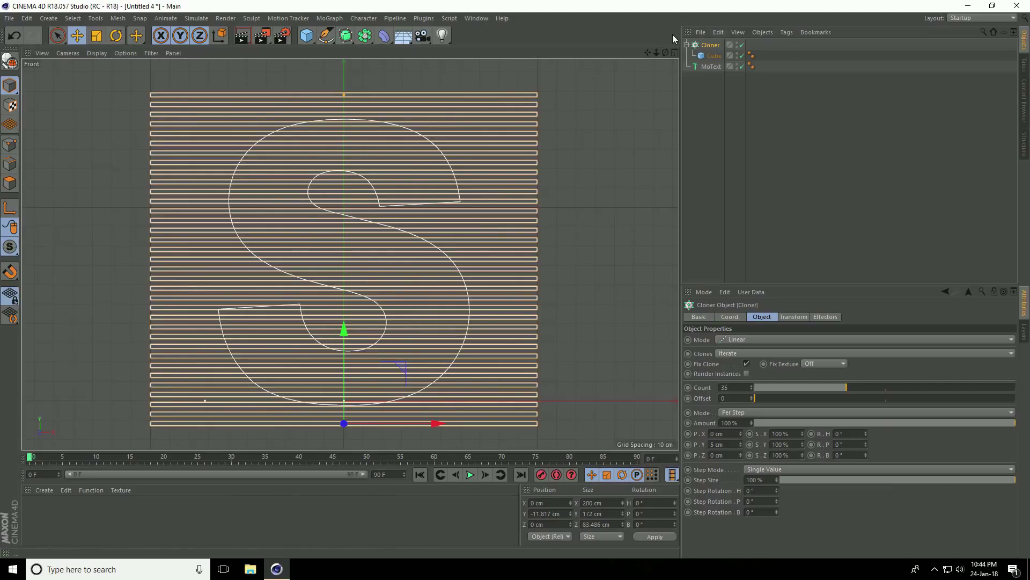
{"action": "left_click", "coordinate": [674, 53]}
{"action": "left_click", "coordinate": [344, 53]}
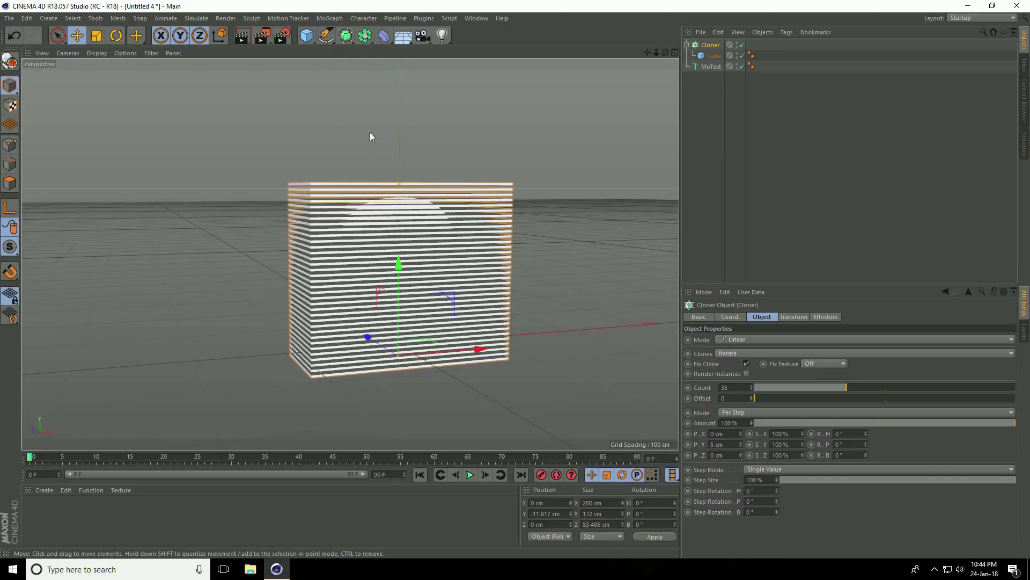
- Add a Boole object and nest the Cloner and MoText inside it
{"action": "left_click", "coordinate": [364, 36]}
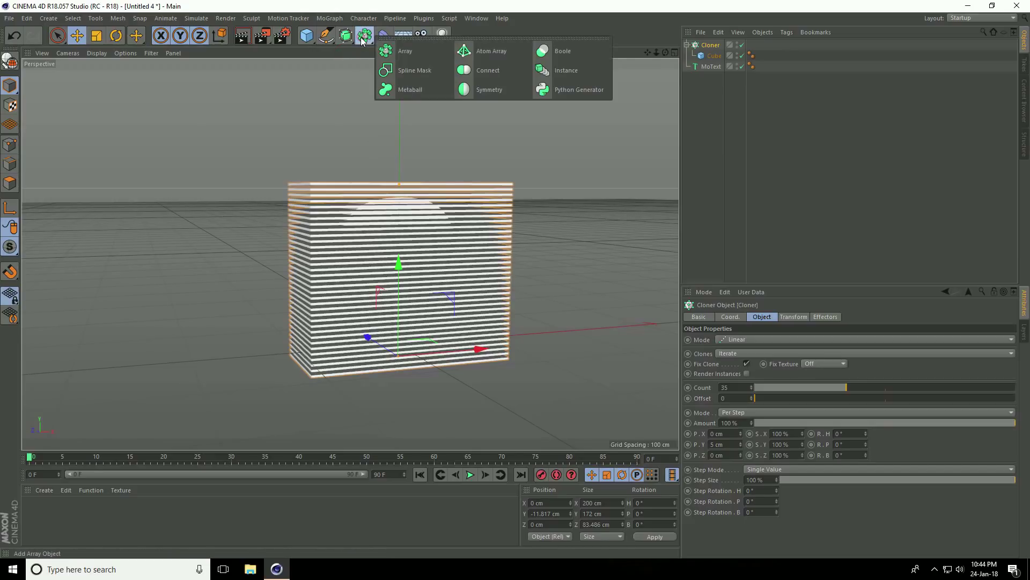
{"action": "left_click", "coordinate": [563, 52]}
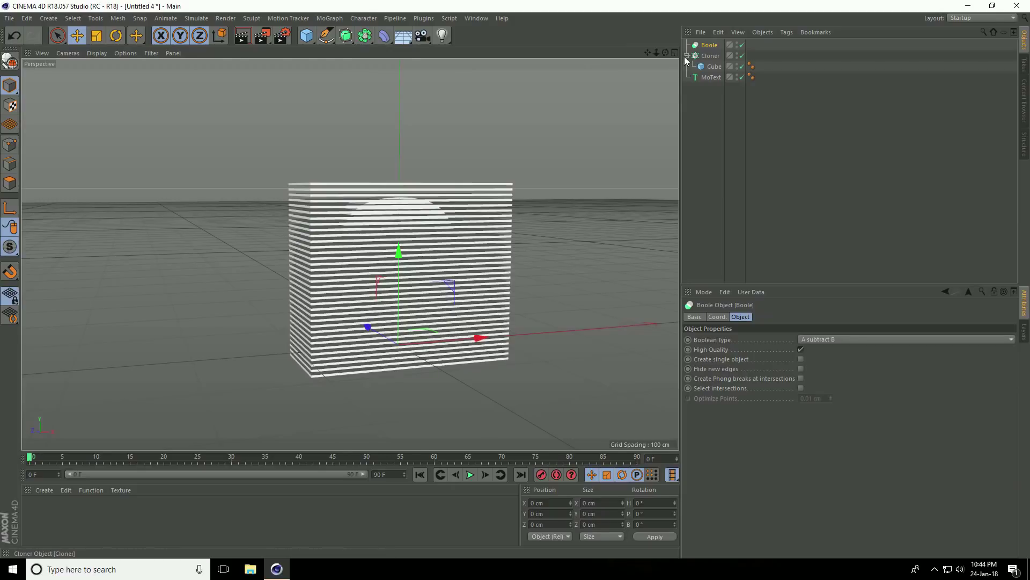
{"action": "left_click", "coordinate": [709, 56]}
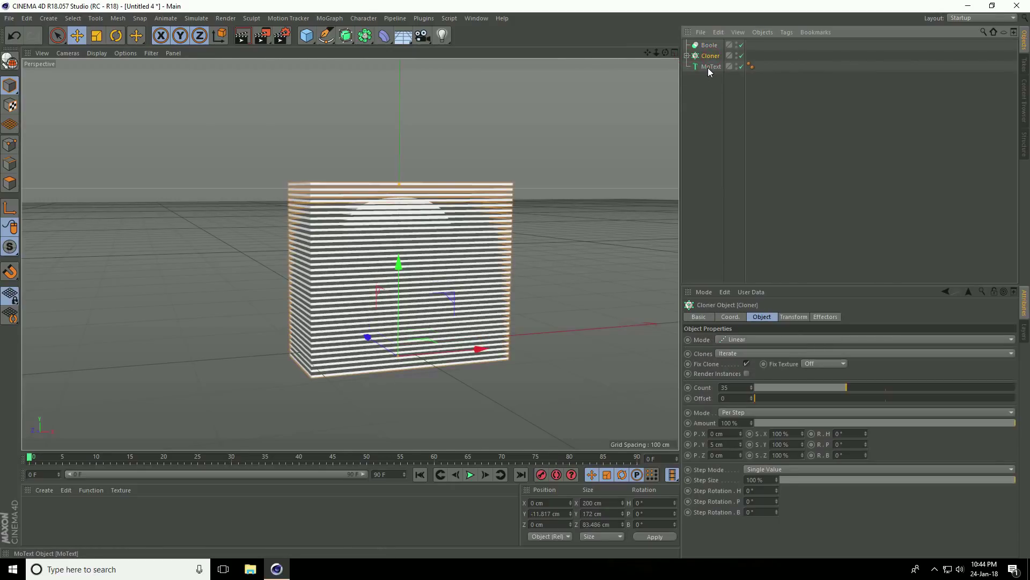
{"action": "left_click", "coordinate": [709, 67], "text": "ctrl"}
{"action": "left_click_drag", "start_coordinate": [710, 67], "coordinate": [708, 50]}
{"action": "left_click", "coordinate": [708, 46]}
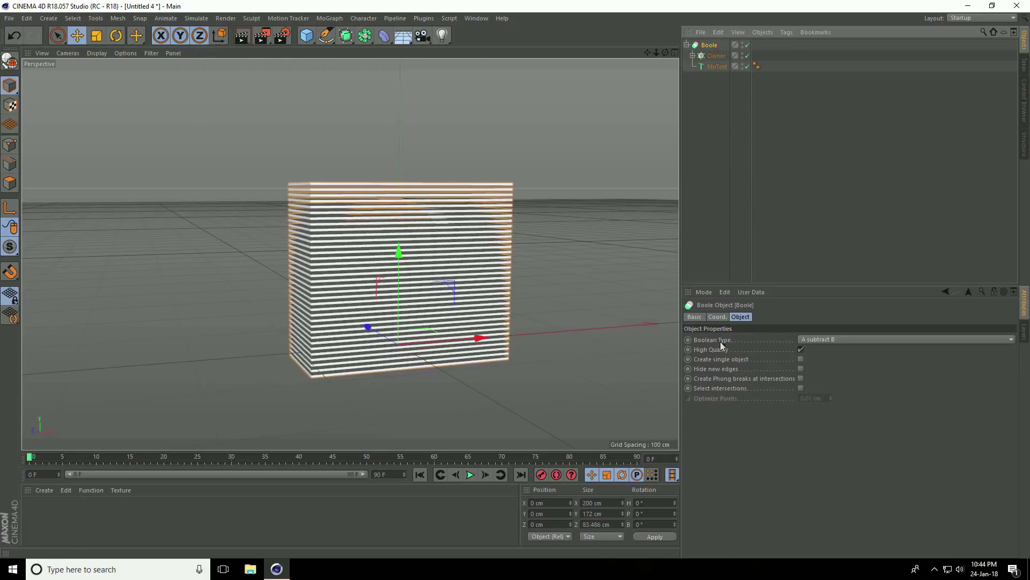
- Set the Boole to A intersect B and enable Create single object
{"action": "left_click", "coordinate": [822, 337]}
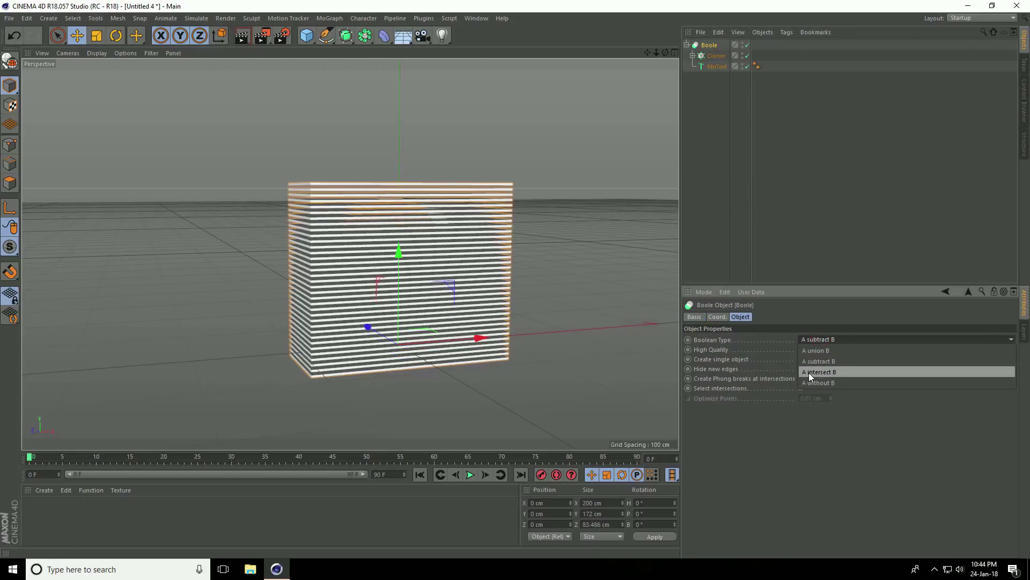
{"action": "left_click", "coordinate": [838, 373]}
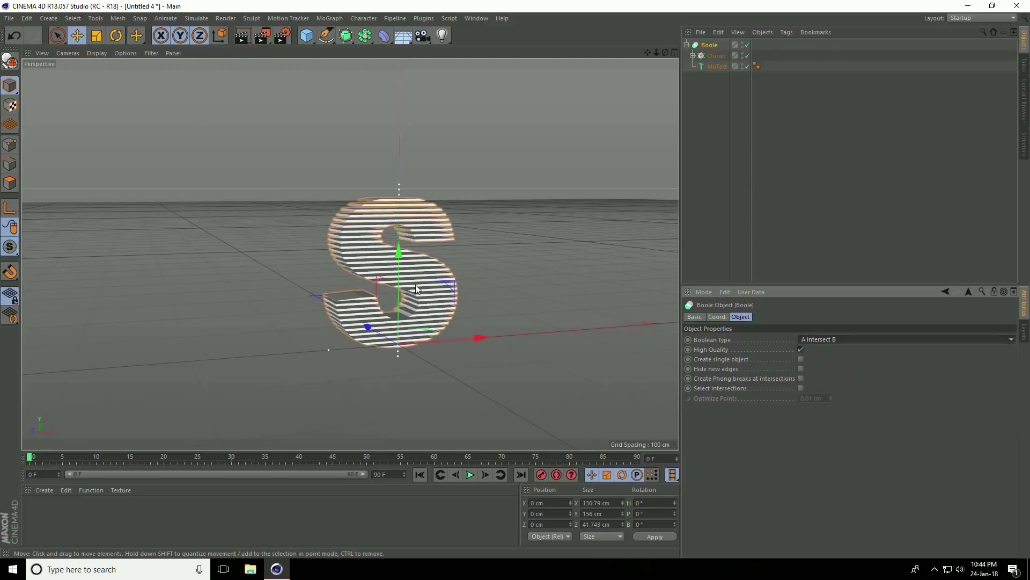
{"action": "left_click_drag", "start_coordinate": [401, 264], "coordinate": [421, 259], "text": "alt"}
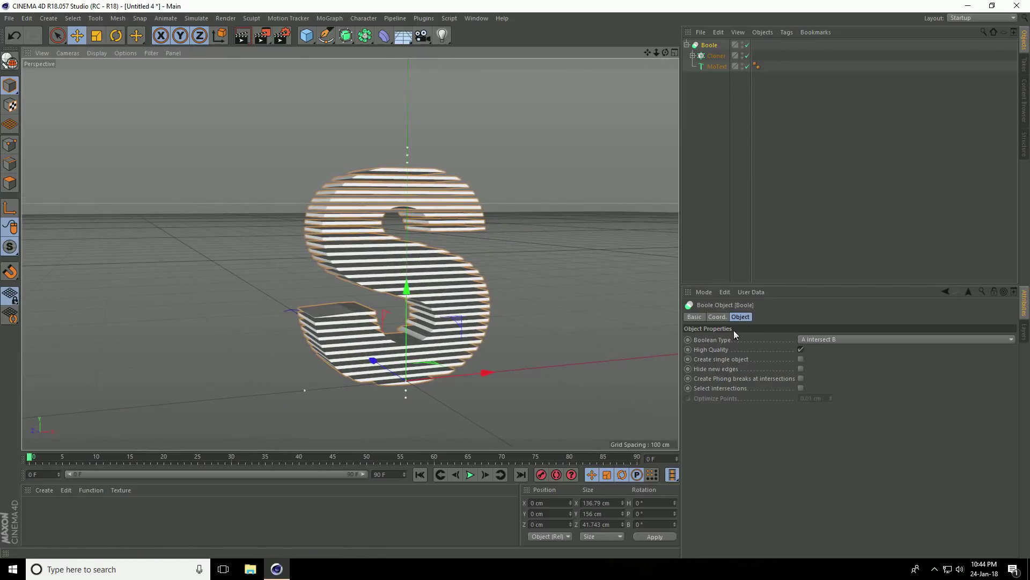
{"action": "left_click", "coordinate": [800, 359]}
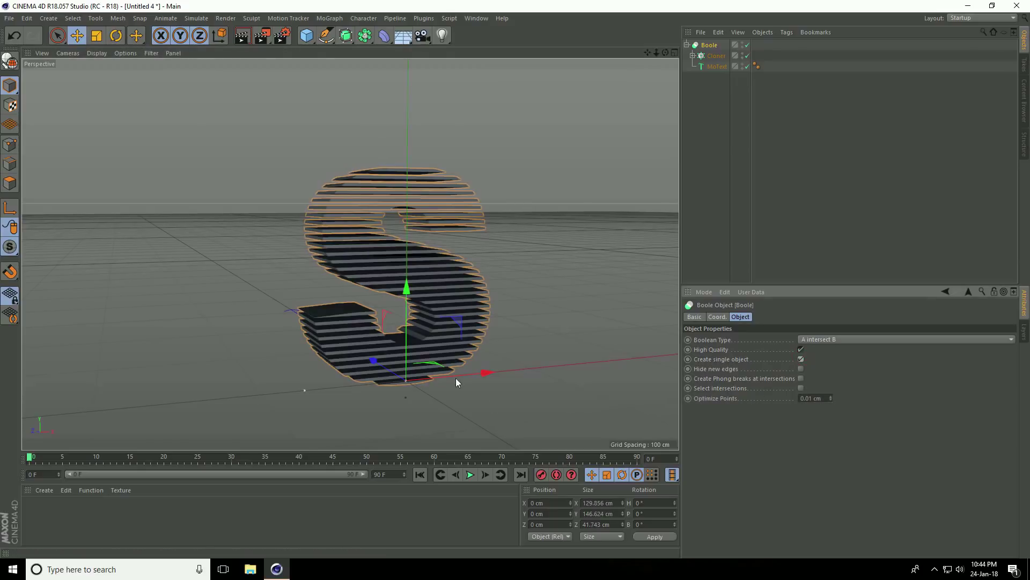
{"action": "left_click_drag", "start_coordinate": [335, 261], "coordinate": [285, 265], "text": "alt"}
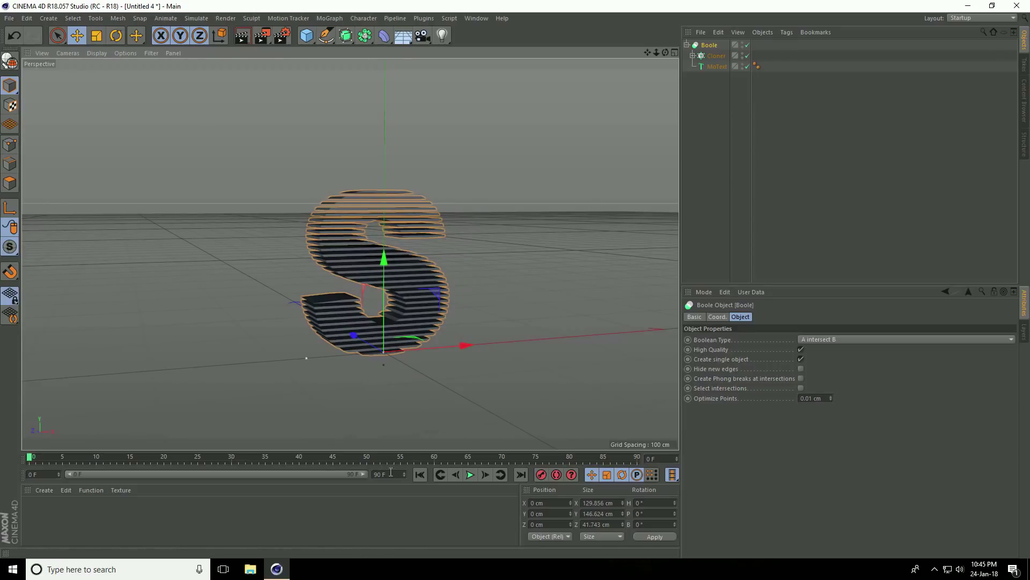
{"action": "left_click_drag", "start_coordinate": [398, 473], "coordinate": [358, 477]}
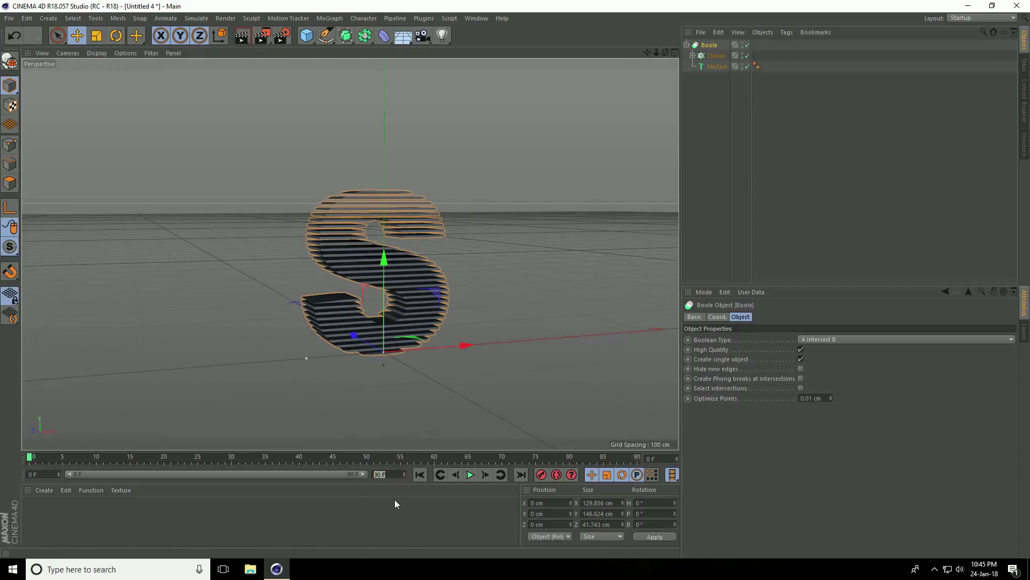
- Make the animation and its preview range 300 frames long
{"action": "type", "text": "300"}
{"action": "key", "text": "Return"}
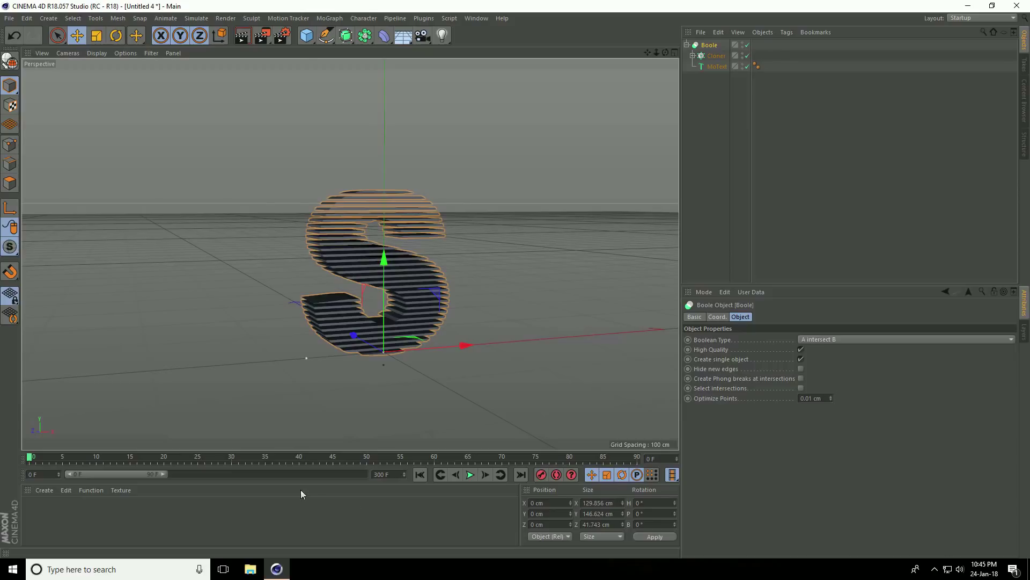
{"action": "left_click_drag", "start_coordinate": [168, 474], "coordinate": [383, 475]}
- Move the S below the floor, then raise it to the centre and keyframe it around frame 140
{"action": "left_click", "coordinate": [715, 67]}
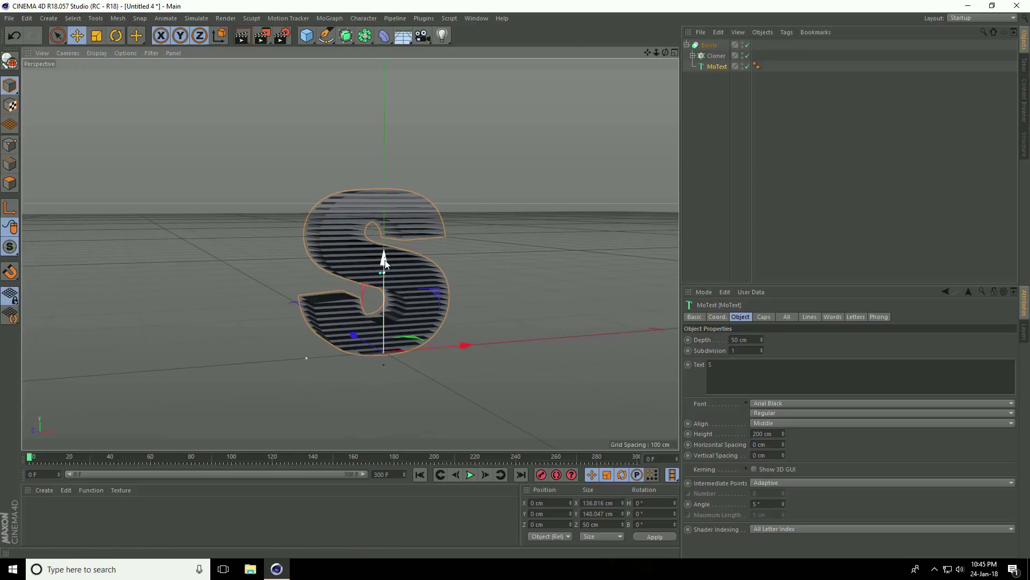
{"action": "left_click_drag", "start_coordinate": [386, 257], "coordinate": [398, 433]}
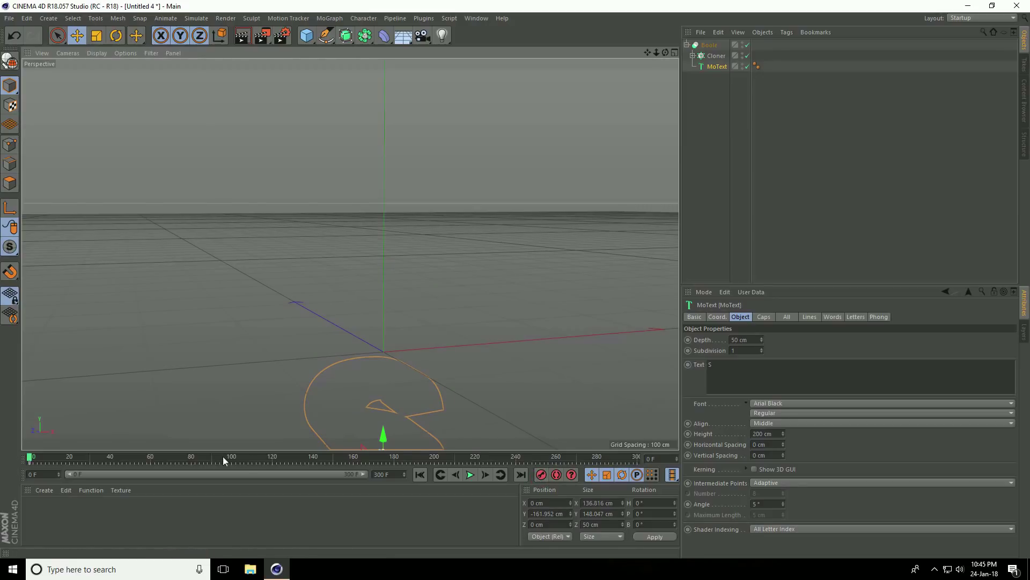
{"action": "left_click_drag", "start_coordinate": [38, 458], "coordinate": [105, 459]}
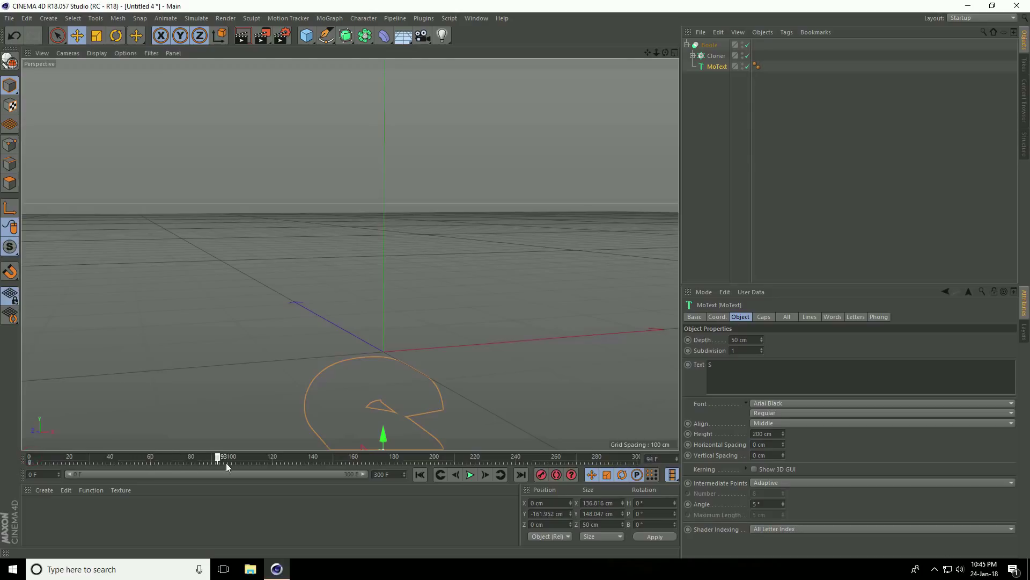
{"action": "left_click_drag", "start_coordinate": [227, 467], "coordinate": [333, 466]}
{"action": "left_click_drag", "start_coordinate": [384, 433], "coordinate": [392, 260]}
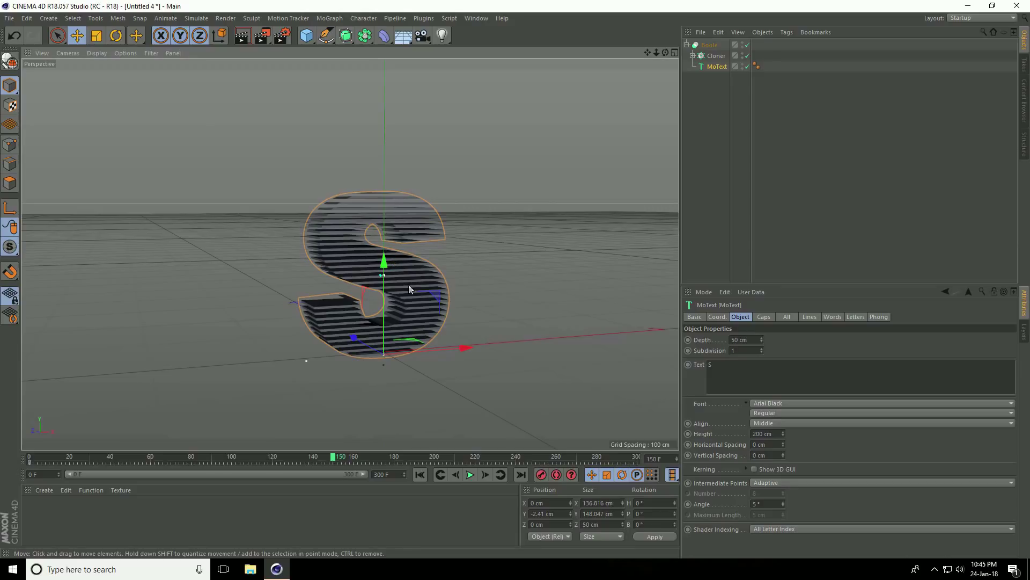
{"action": "left_click", "coordinate": [541, 474]}
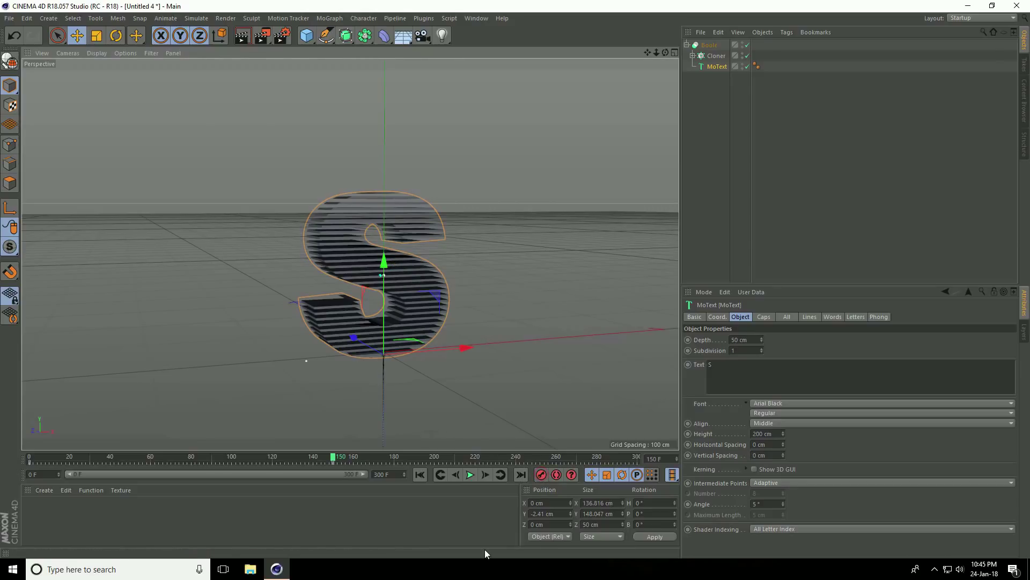
- Keyframe the S at frame 200, then raised to 165.618 cm, and rewind to start
{"action": "left_click_drag", "start_coordinate": [333, 460], "coordinate": [365, 460]}
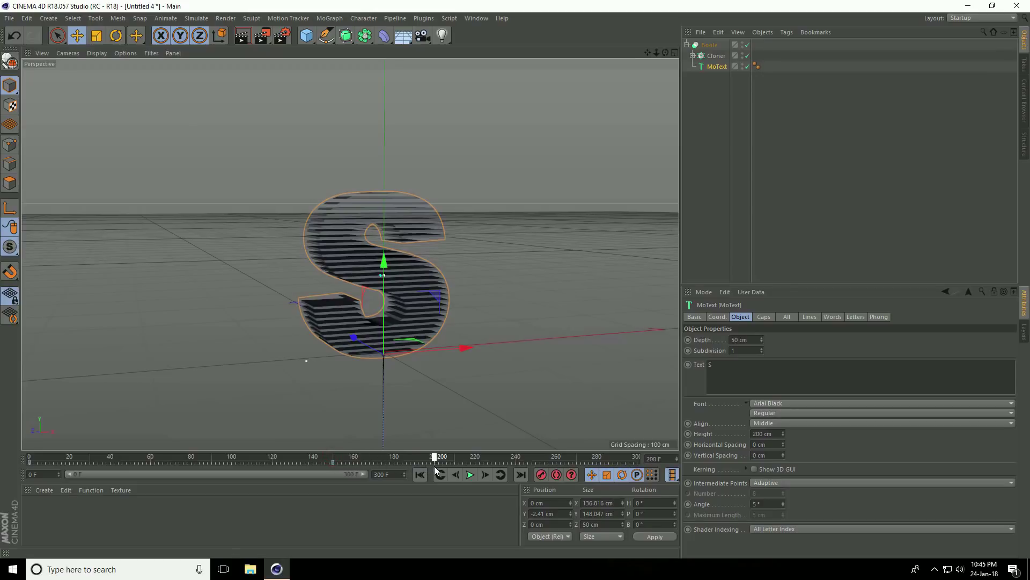
{"action": "left_click", "coordinate": [541, 476]}
{"action": "left_click_drag", "start_coordinate": [384, 262], "coordinate": [403, 76]}
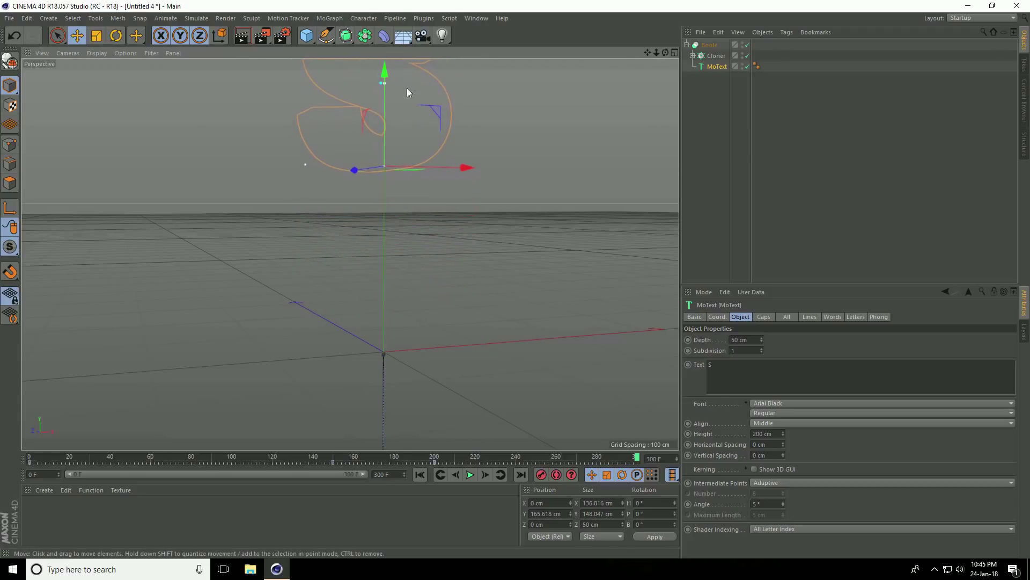
{"action": "left_click", "coordinate": [542, 475]}
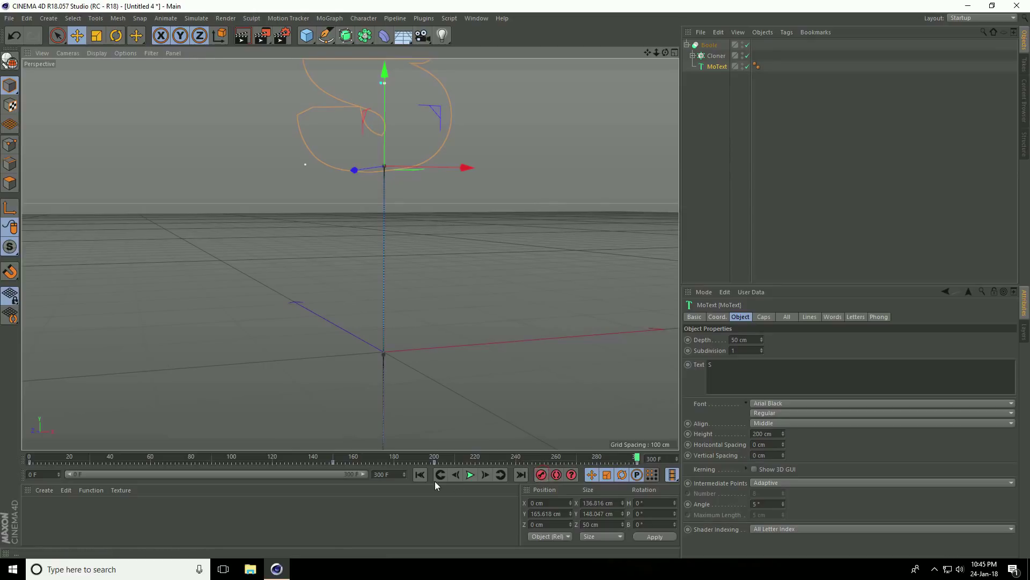
{"action": "left_click", "coordinate": [418, 476]}
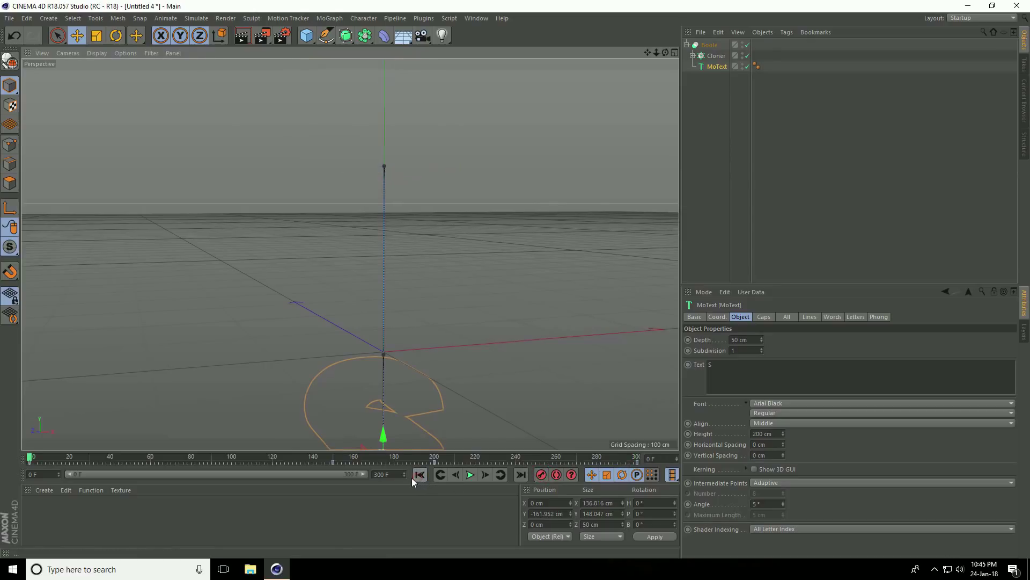
- Play back the rising S, stop it, and jump to frame 165 to see it upright
{"action": "left_click", "coordinate": [470, 474]}
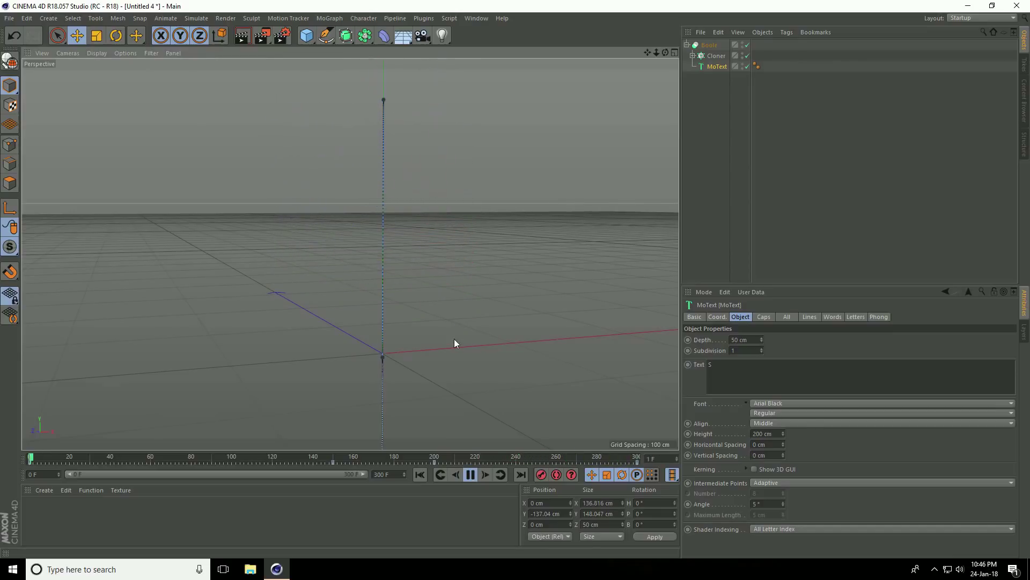
{"action": "left_click", "coordinate": [470, 474]}
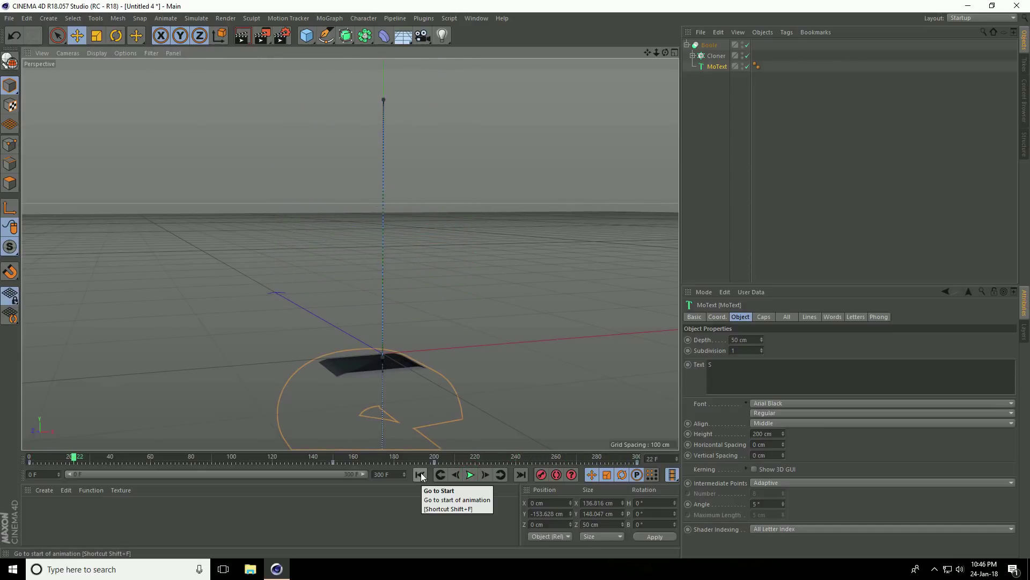
{"action": "left_click", "coordinate": [363, 453]}
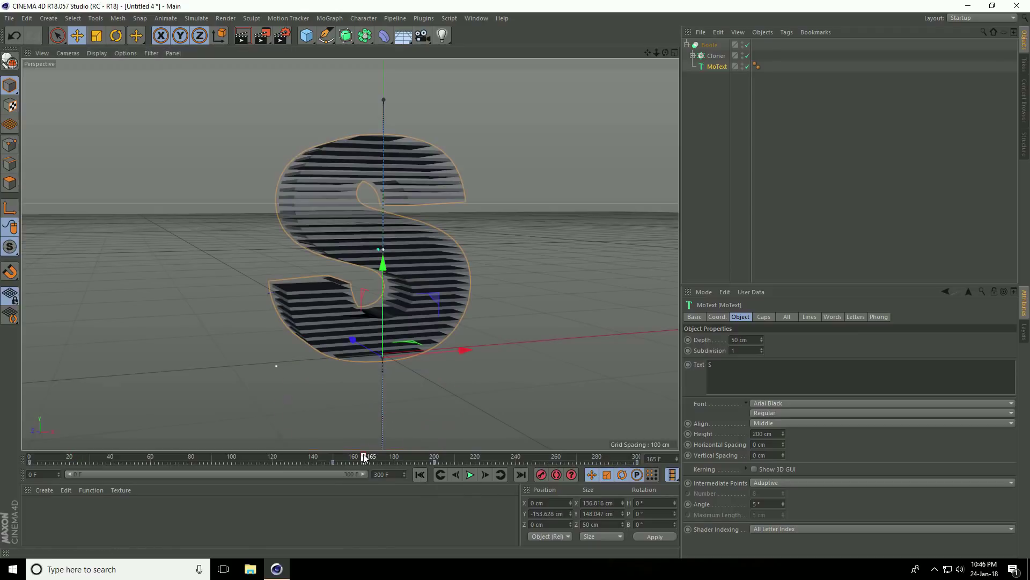
- Add a Formula effector to the Cloner with uniform scale 0.5
{"action": "left_click", "coordinate": [712, 60]}
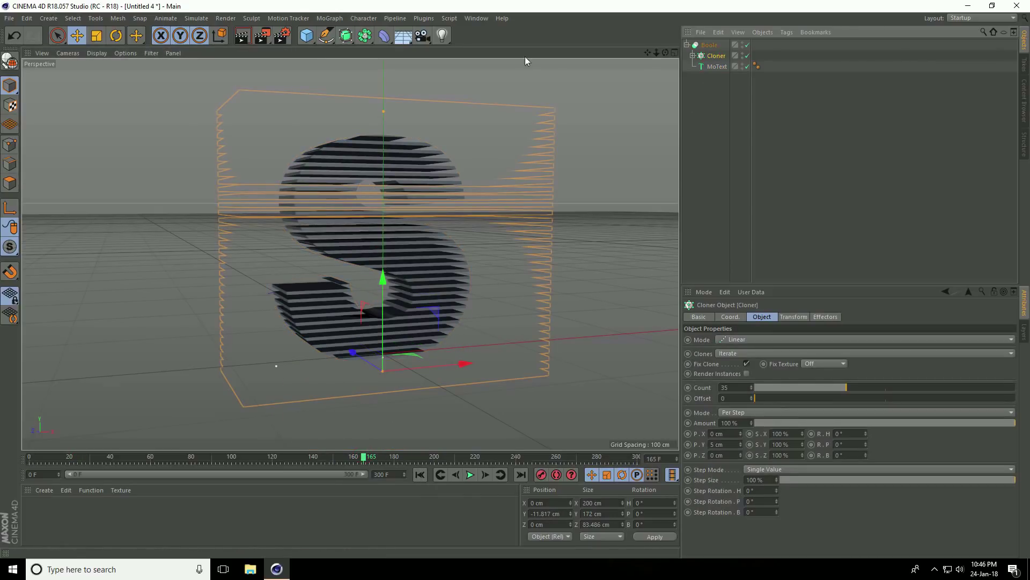
{"action": "left_click", "coordinate": [326, 19]}
{"action": "mouse_move", "coordinate": [334, 35]}
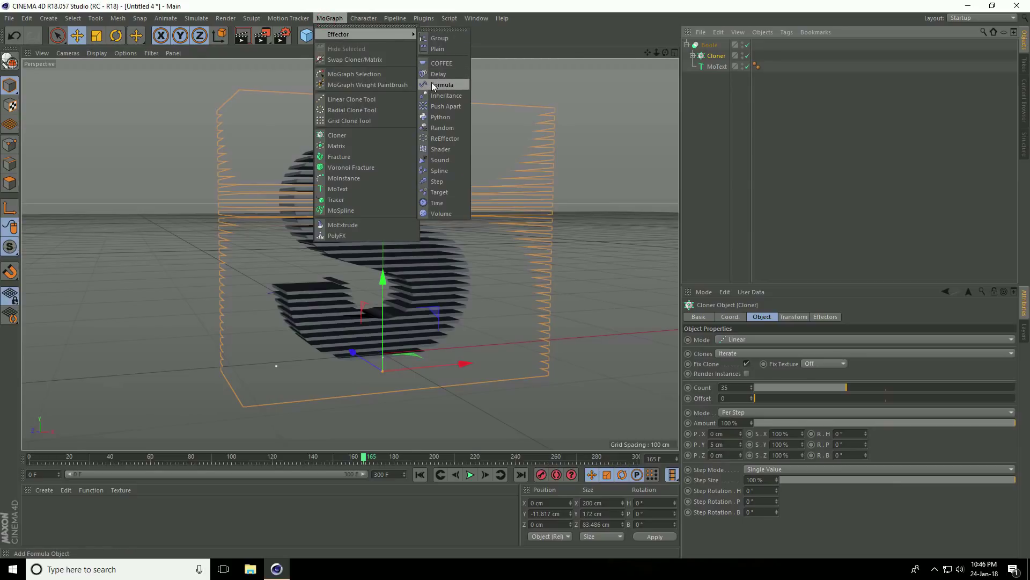
{"action": "left_click", "coordinate": [455, 85]}
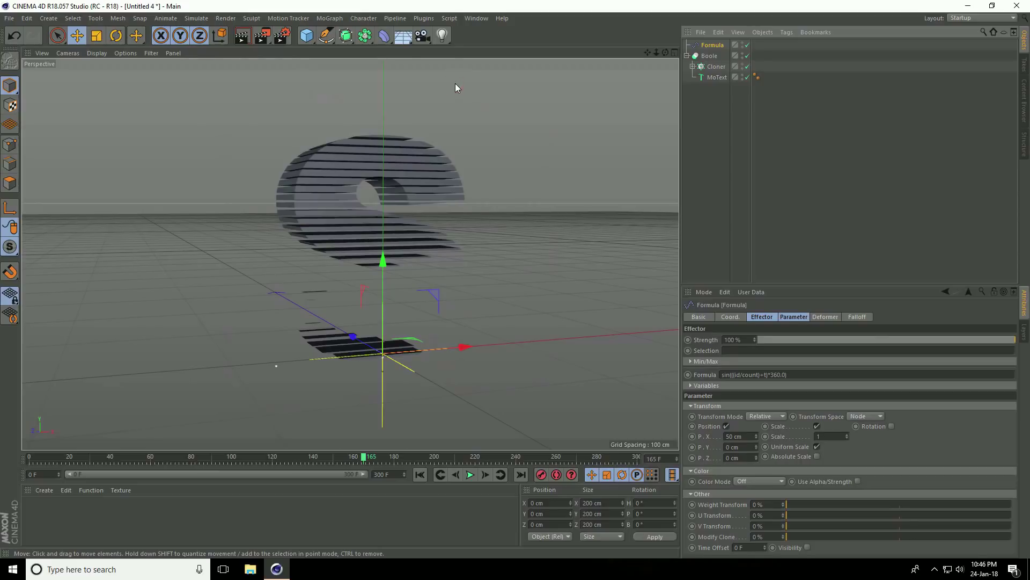
{"action": "left_click", "coordinate": [793, 317]}
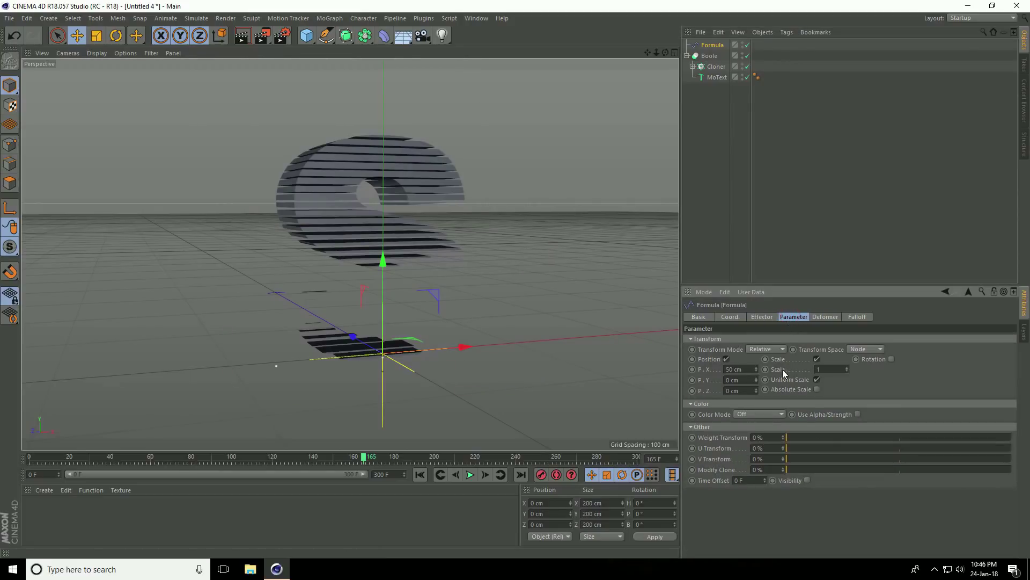
{"action": "left_click", "coordinate": [817, 369]}
- Preview the rippling slices, then stop and rewind to frame 0
{"action": "left_click", "coordinate": [422, 475]}
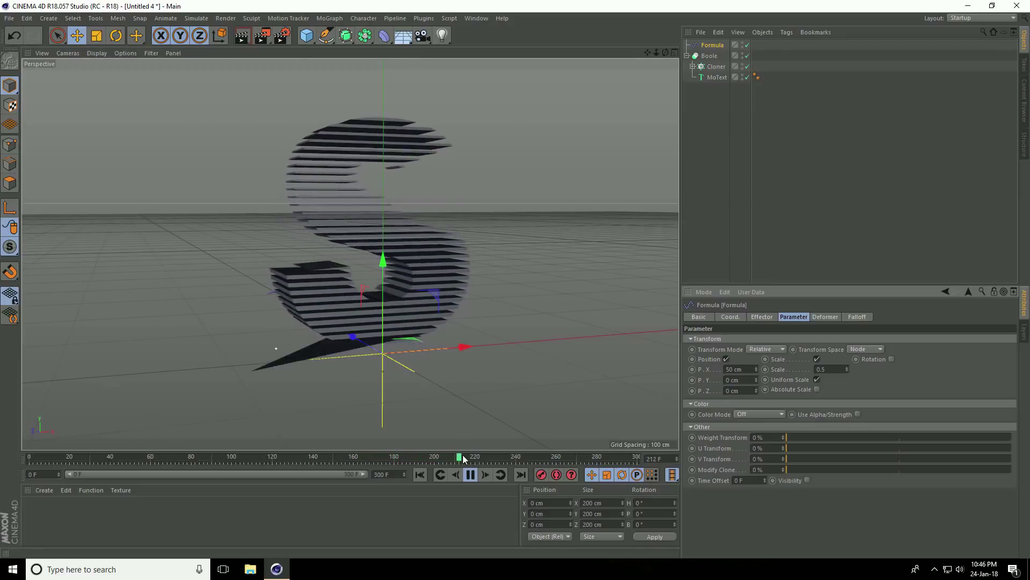
{"action": "left_click", "coordinate": [470, 476]}
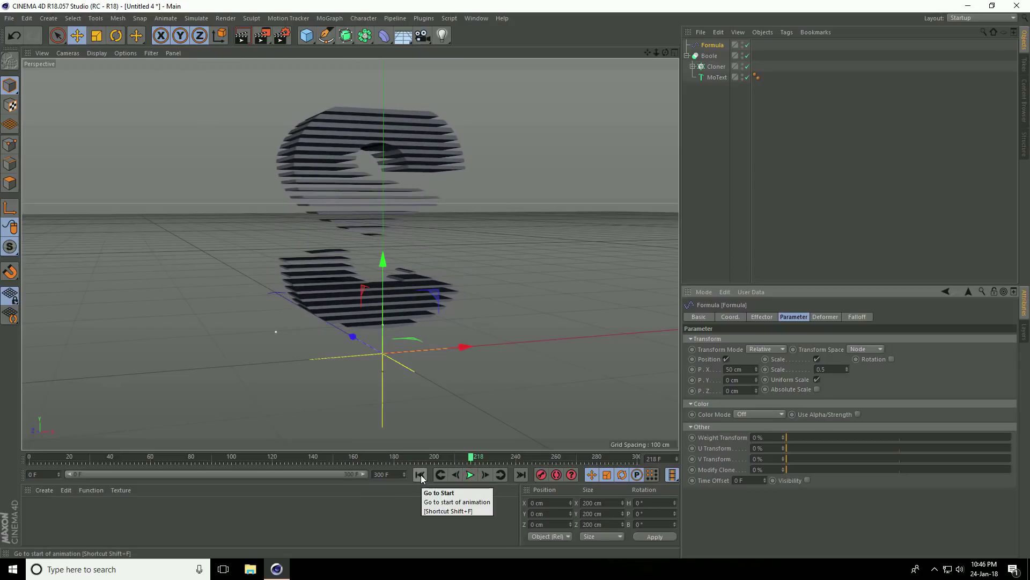
{"action": "left_click", "coordinate": [421, 475]}
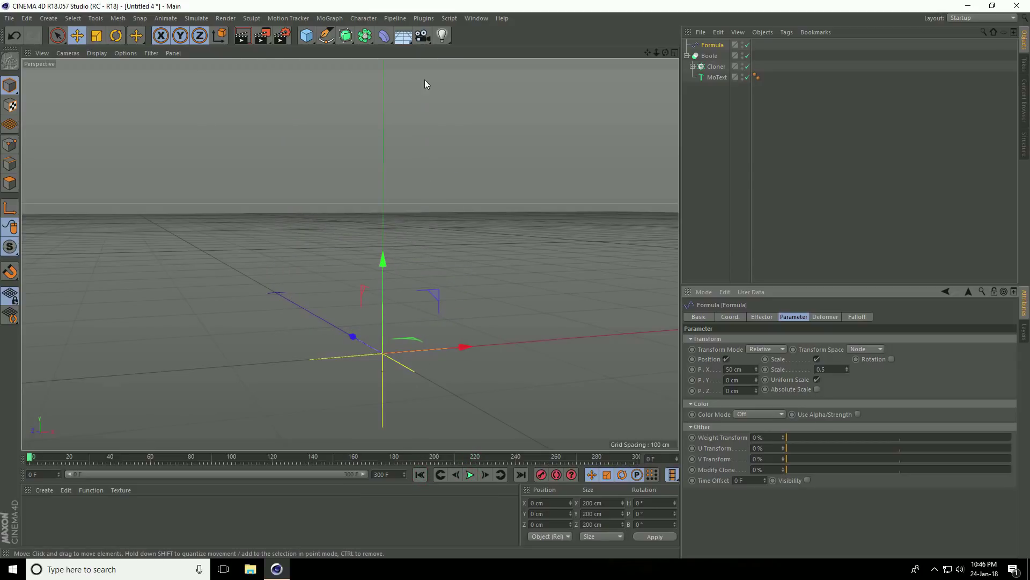
- Add a camera, look through it, and tilt it down over the grid
{"action": "left_click_drag", "start_coordinate": [416, 41], "coordinate": [449, 57]}
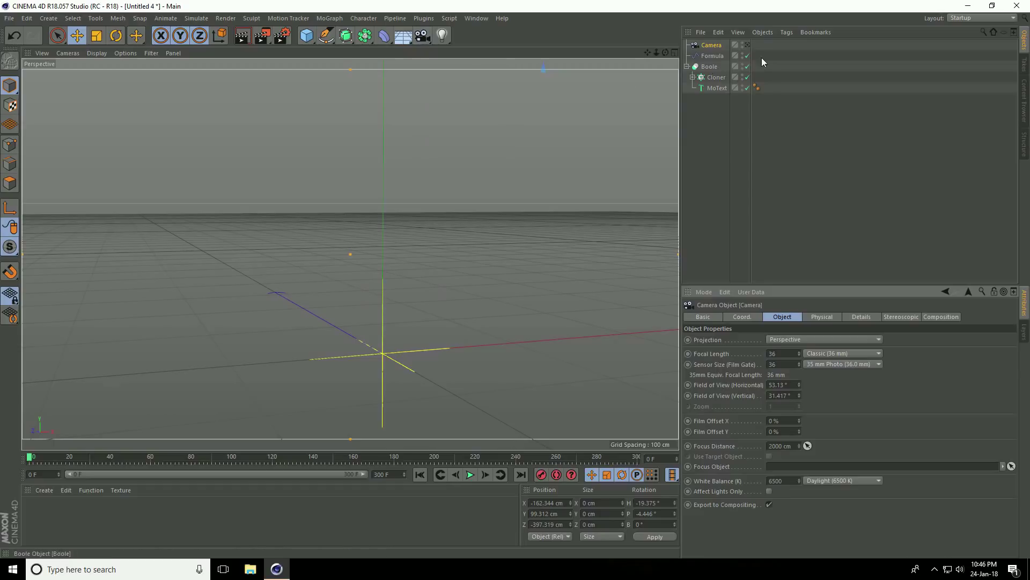
{"action": "left_click", "coordinate": [747, 43]}
{"action": "left_click_drag", "start_coordinate": [370, 372], "coordinate": [370, 395], "text": "alt"}
{"action": "scroll", "coordinate": [384, 400], "scroll_direction": "up", "scroll_amount": 2}
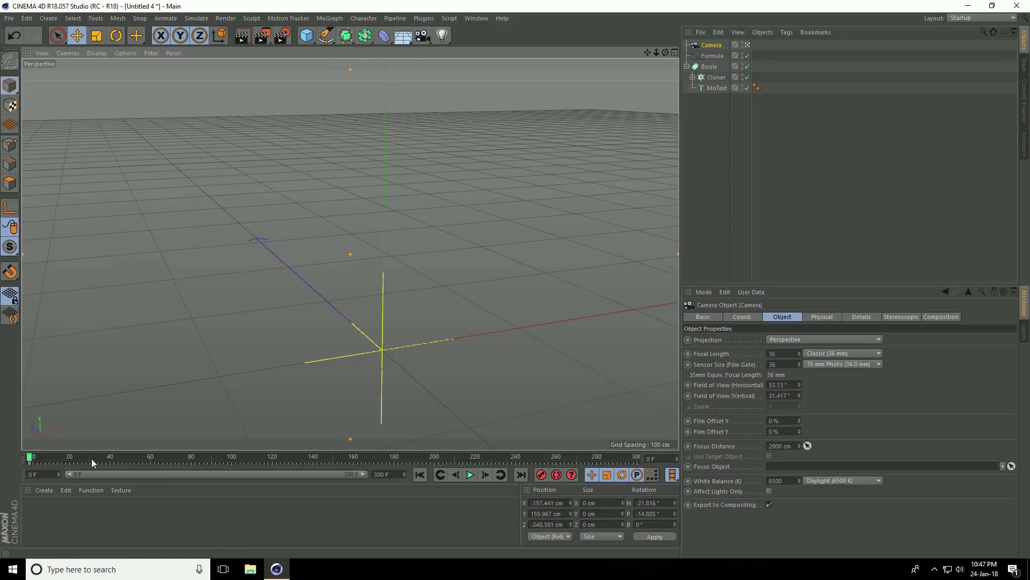
- Keyframe the camera at frame 151, then reframe the S head-on at frame 200
{"action": "left_click_drag", "start_coordinate": [30, 458], "coordinate": [334, 459]}
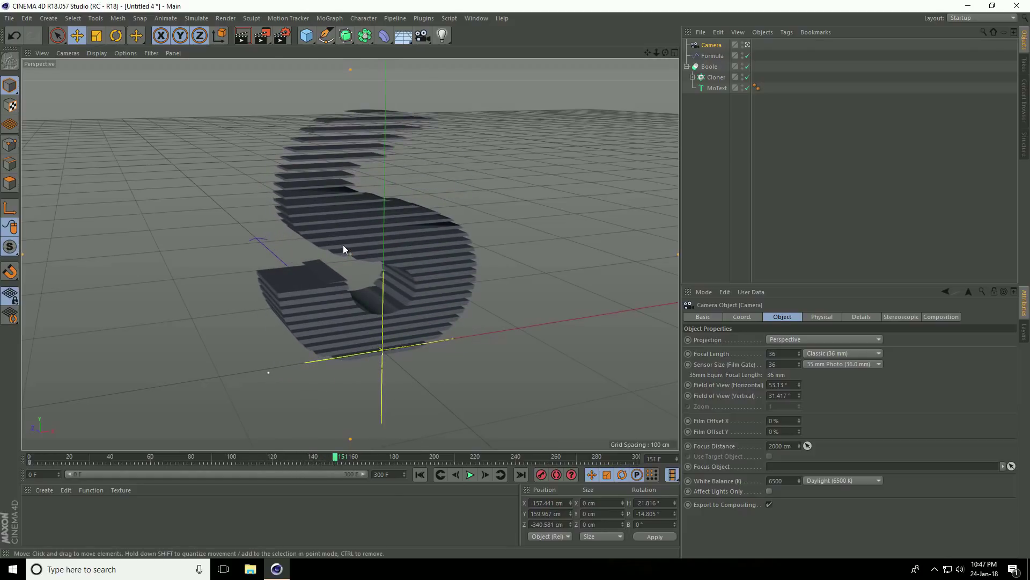
{"action": "left_click_drag", "start_coordinate": [343, 245], "coordinate": [345, 224], "text": "alt"}
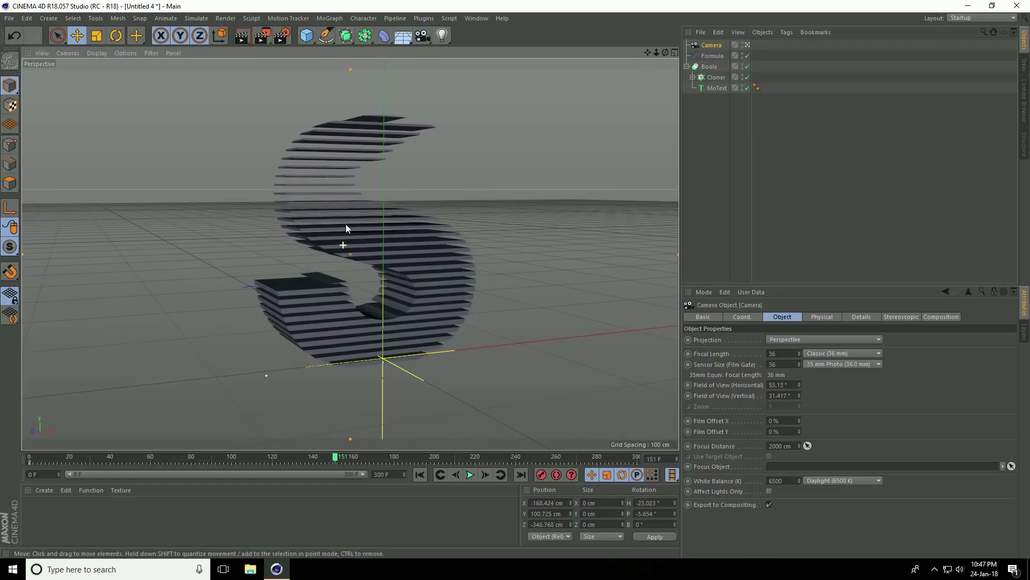
{"action": "left_click", "coordinate": [541, 474]}
{"action": "left_click_drag", "start_coordinate": [337, 459], "coordinate": [435, 459]}
{"action": "left_click_drag", "start_coordinate": [418, 294], "coordinate": [362, 259], "text": "alt"}
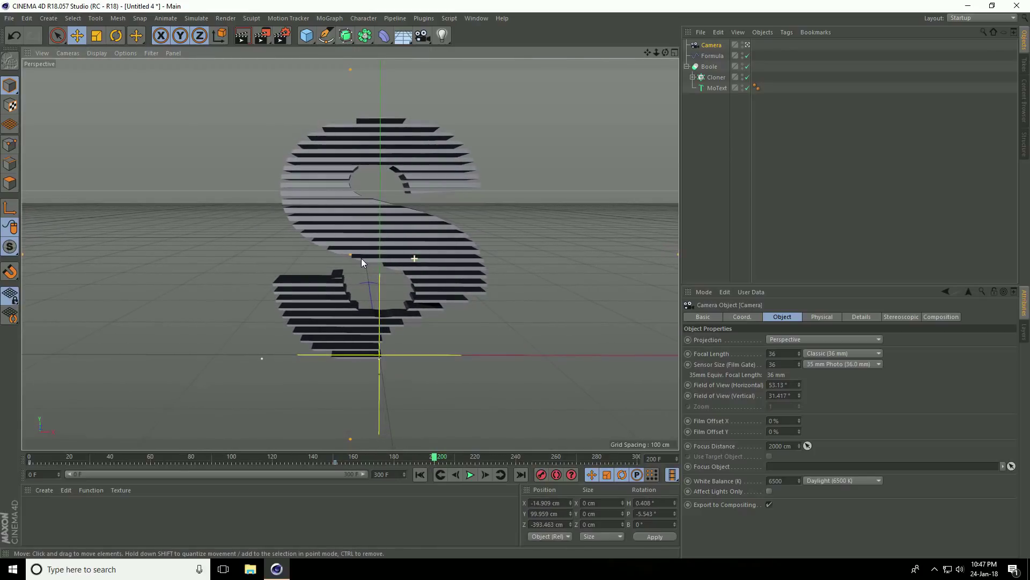
{"action": "mouse_move", "coordinate": [655, 53]}
{"action": "left_mouse_down"}
{"action": "mouse_move", "coordinate": [518, 282]}
{"action": "mouse_move", "coordinate": [646, 50]}
{"action": "left_mouse_up"}
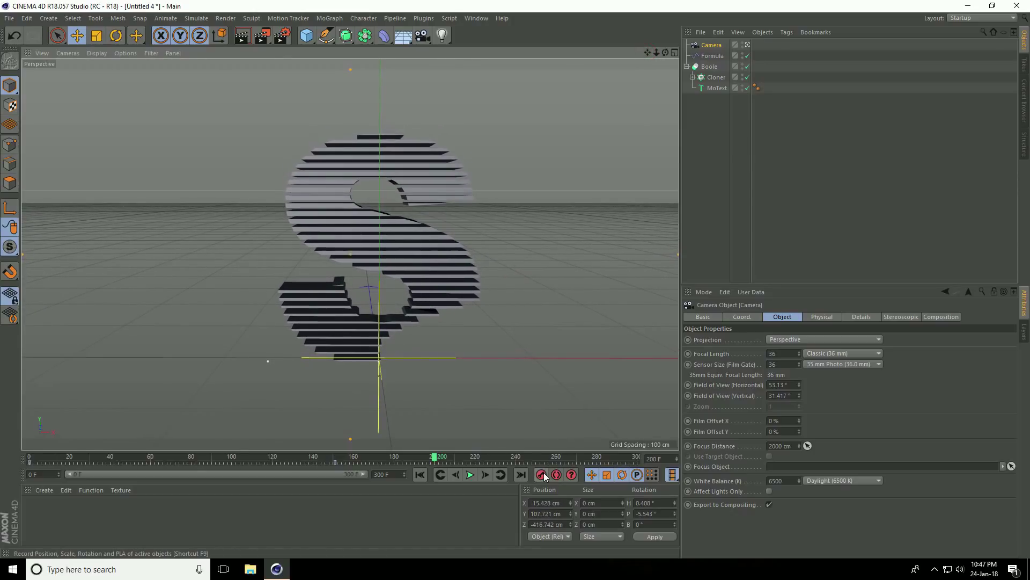
{"action": "left_click", "coordinate": [420, 475]}
{"action": "left_click", "coordinate": [470, 475]}
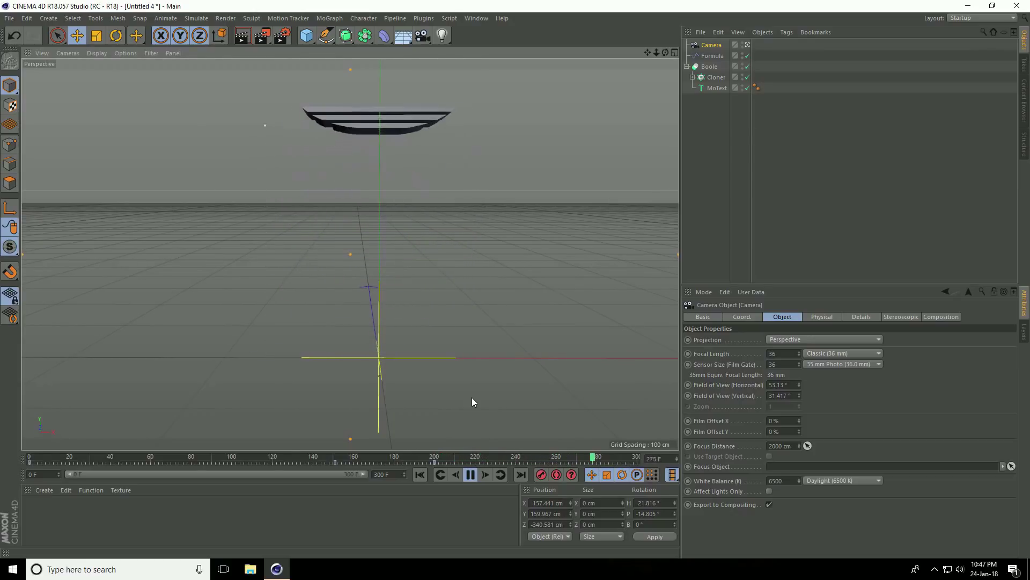
{"action": "key", "text": "9"}
{"action": "left_click", "coordinate": [471, 474]}
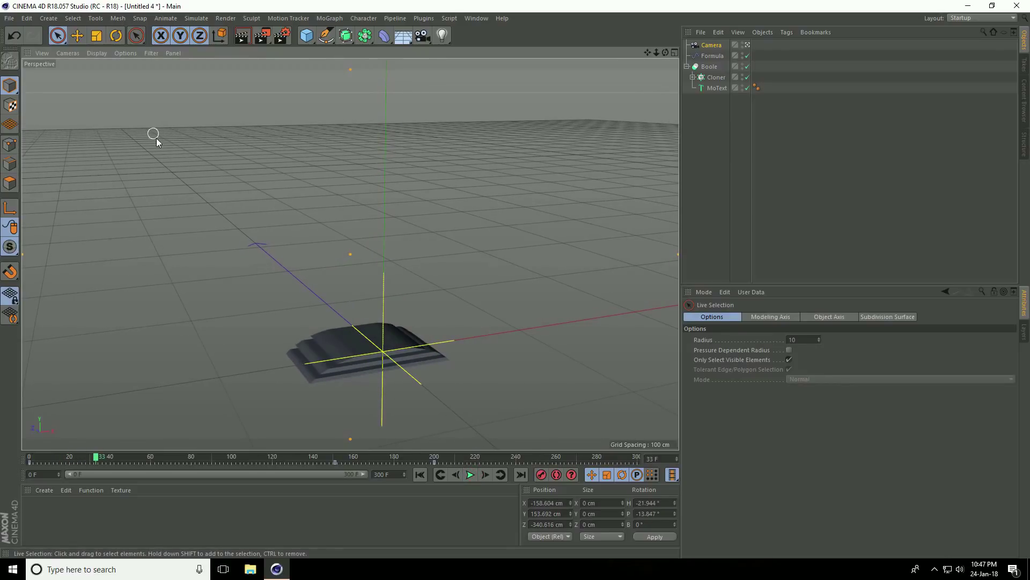
- Load the cinema-4d-studio lights scene into the project
{"action": "left_click", "coordinate": [76, 35]}
{"action": "left_click", "coordinate": [10, 18]}
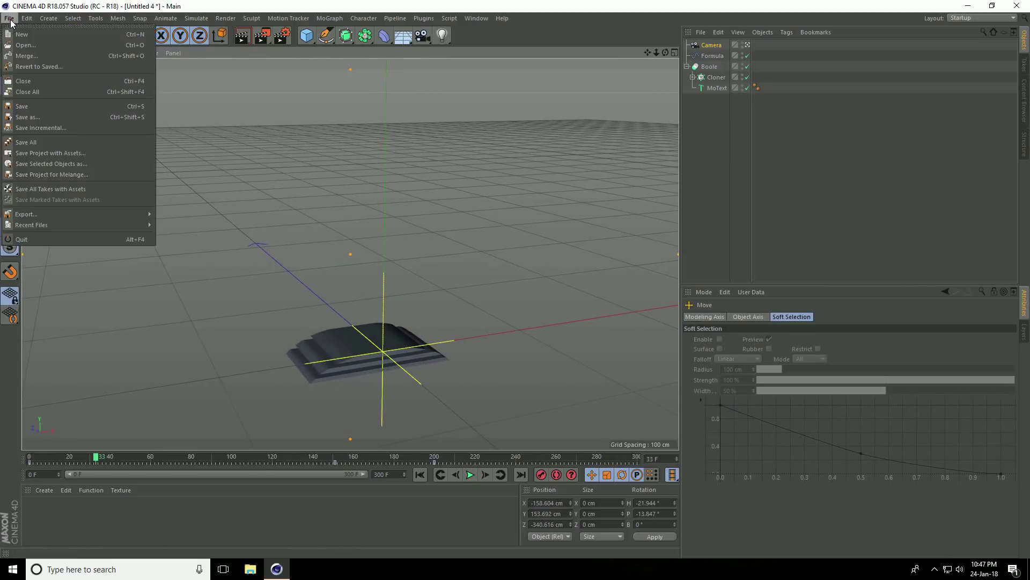
{"action": "left_click", "coordinate": [26, 60]}
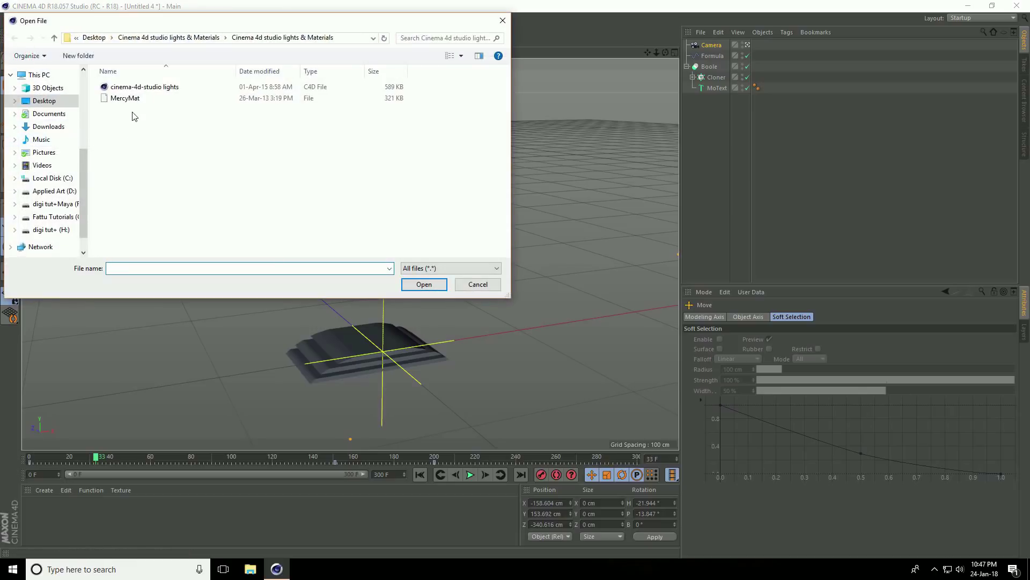
{"action": "left_click", "coordinate": [134, 90]}
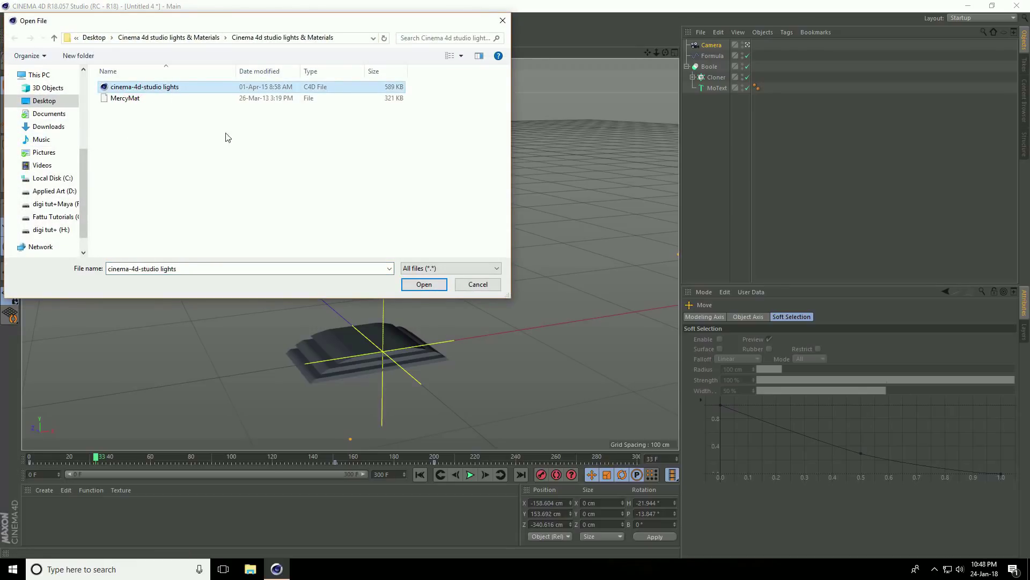
{"action": "left_click", "coordinate": [421, 287]}
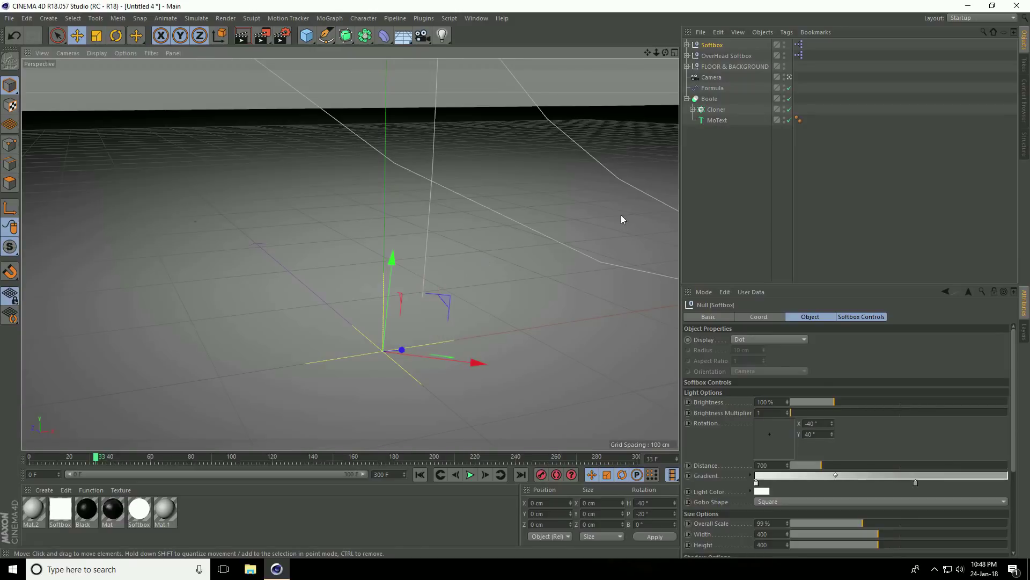
- Lower FLOOR & BACKGROUND beneath the S and slide the OverHead Softbox left along X
{"action": "left_click", "coordinate": [718, 67]}
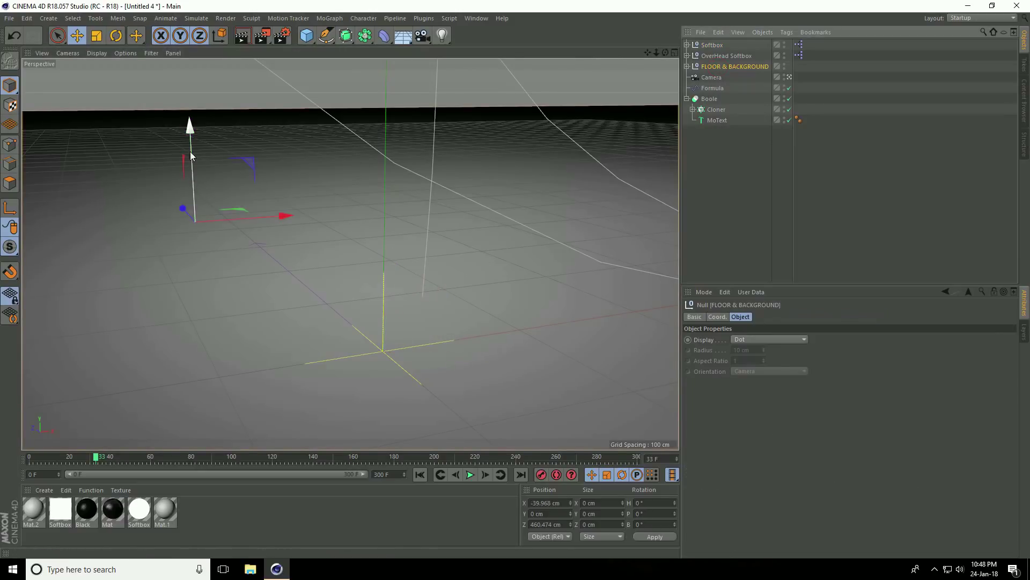
{"action": "left_click_drag", "start_coordinate": [192, 132], "coordinate": [194, 148]}
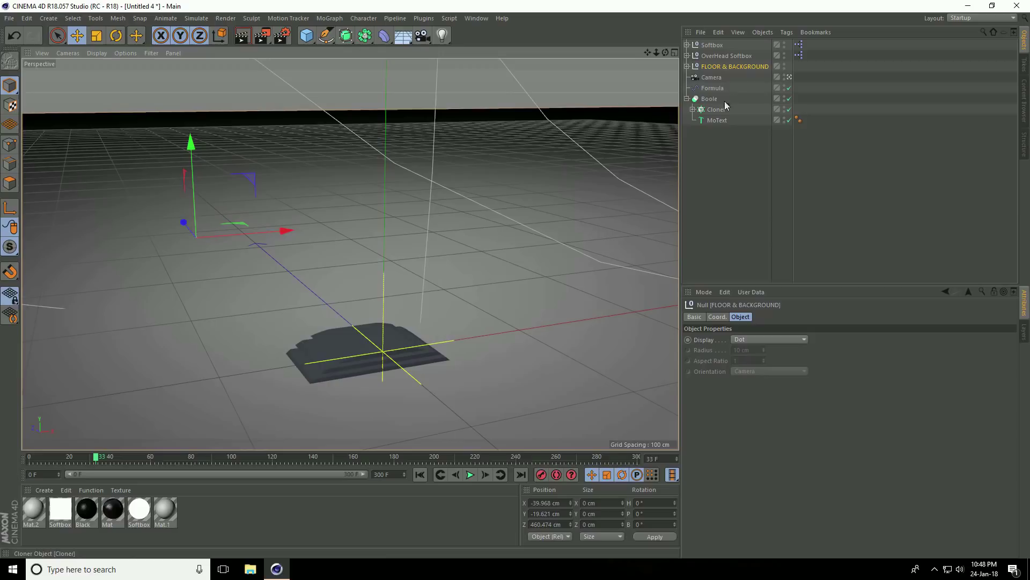
{"action": "left_click", "coordinate": [789, 78]}
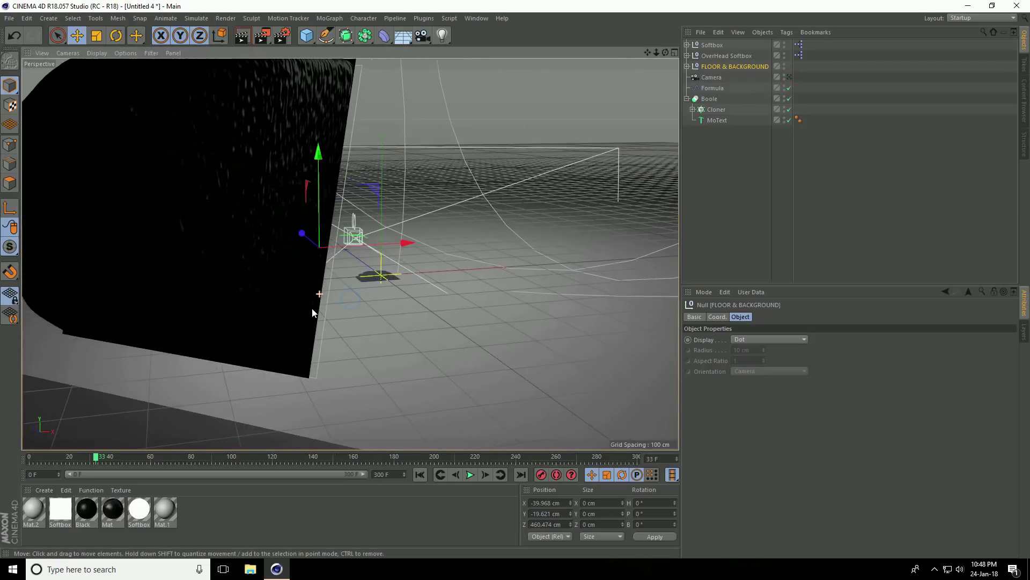
{"action": "right_click_drag", "start_coordinate": [312, 312], "coordinate": [164, 355], "text": "alt"}
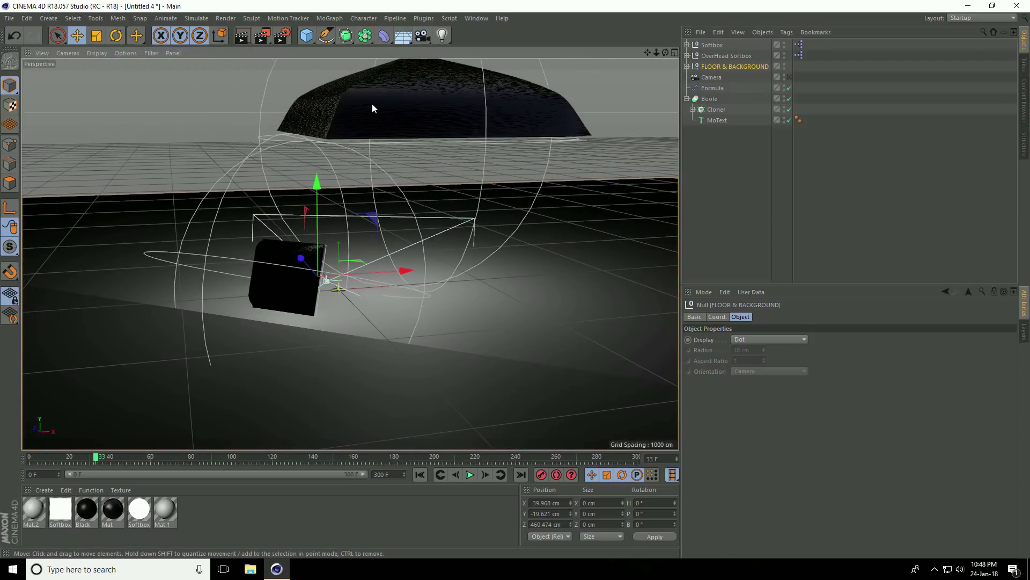
{"action": "left_click", "coordinate": [731, 55]}
{"action": "left_click_drag", "start_coordinate": [499, 133], "coordinate": [423, 139]}
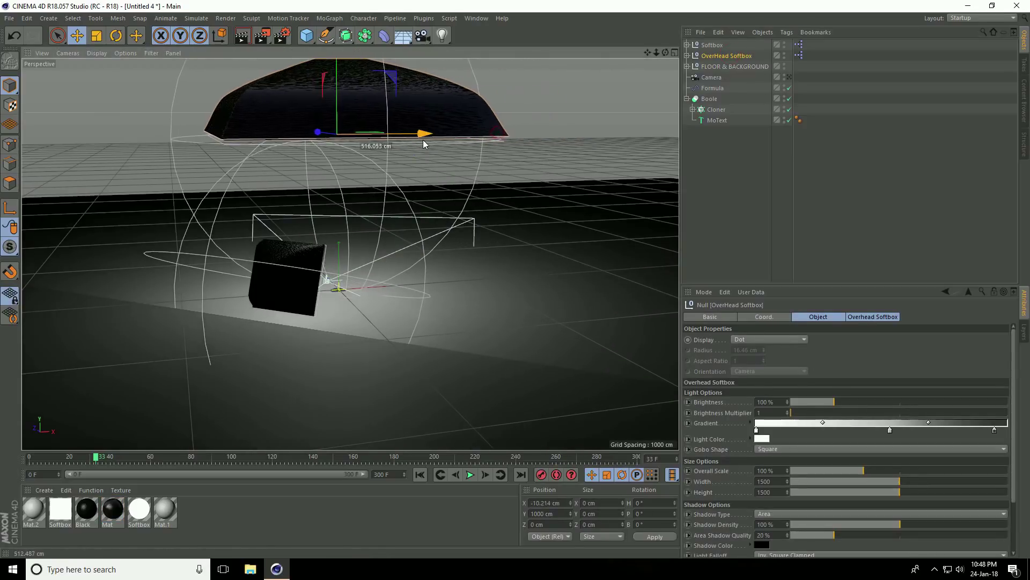
{"action": "left_click", "coordinate": [789, 77]}
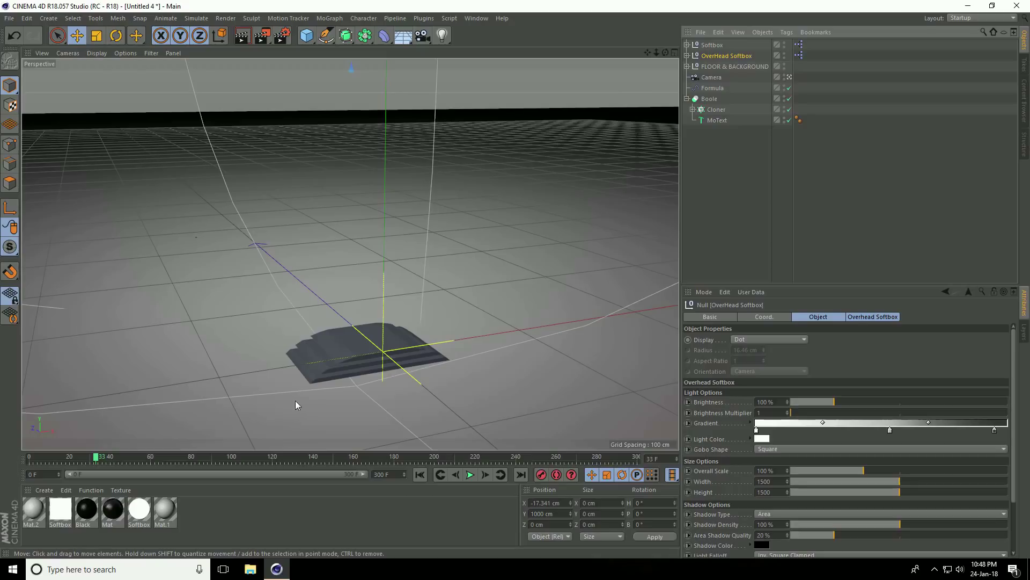
- Load the MercyMat material file into the Material Manager
{"action": "left_click", "coordinate": [43, 490]}
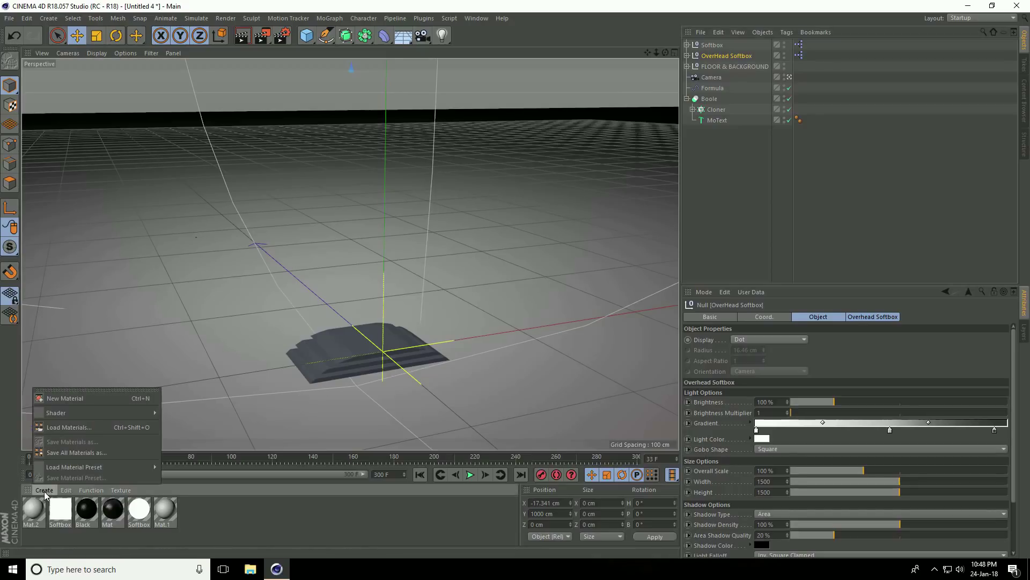
{"action": "left_click", "coordinate": [82, 427]}
{"action": "left_click", "coordinate": [127, 99]}
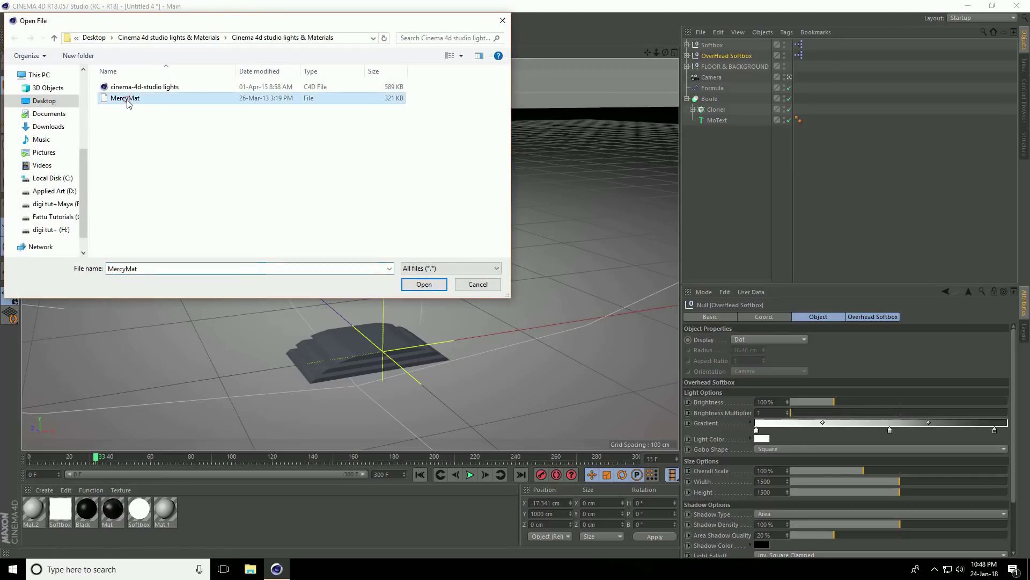
{"action": "left_click", "coordinate": [424, 285]}
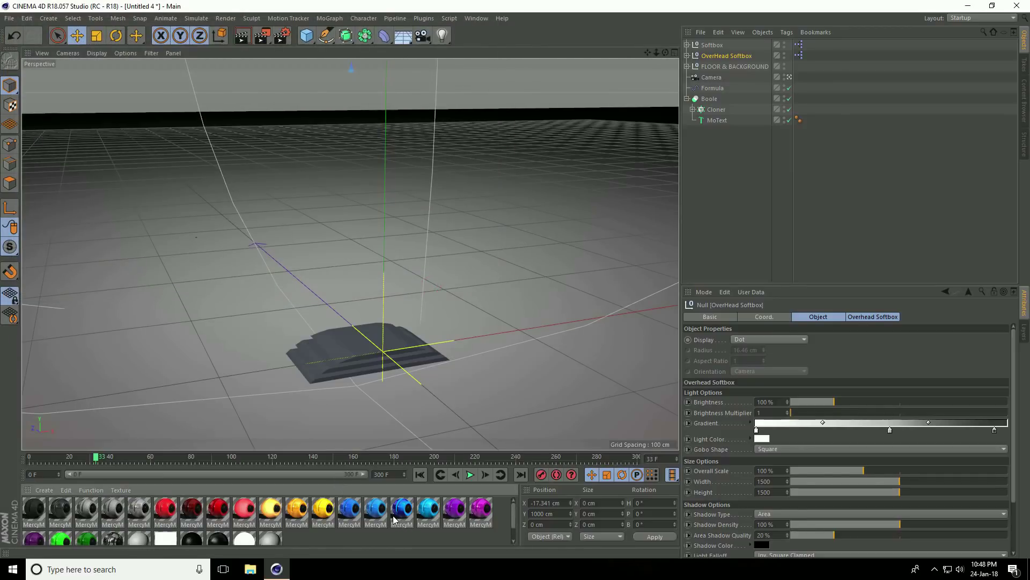
- Apply the light-blue MercyMP material to Boole and play the animation from frame 0
{"action": "left_click", "coordinate": [427, 511]}
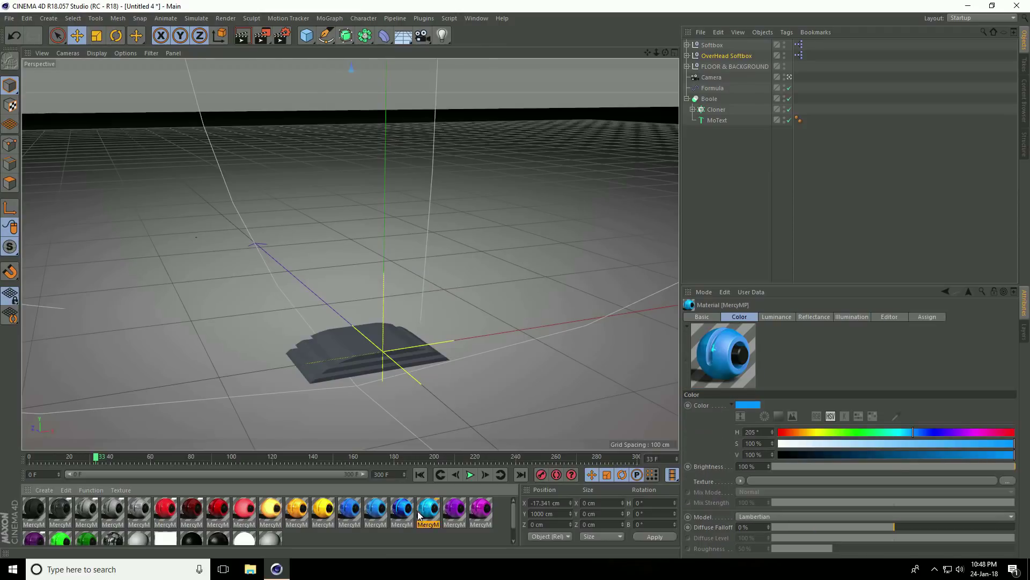
{"action": "left_click_drag", "start_coordinate": [421, 514], "coordinate": [607, 260]}
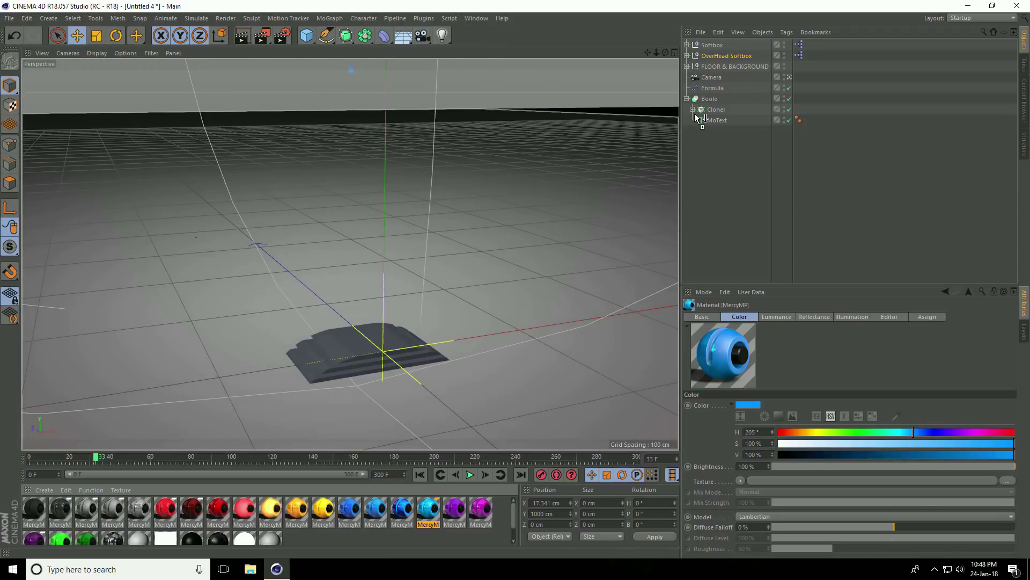
{"action": "left_click_drag", "start_coordinate": [703, 102], "coordinate": [704, 101]}
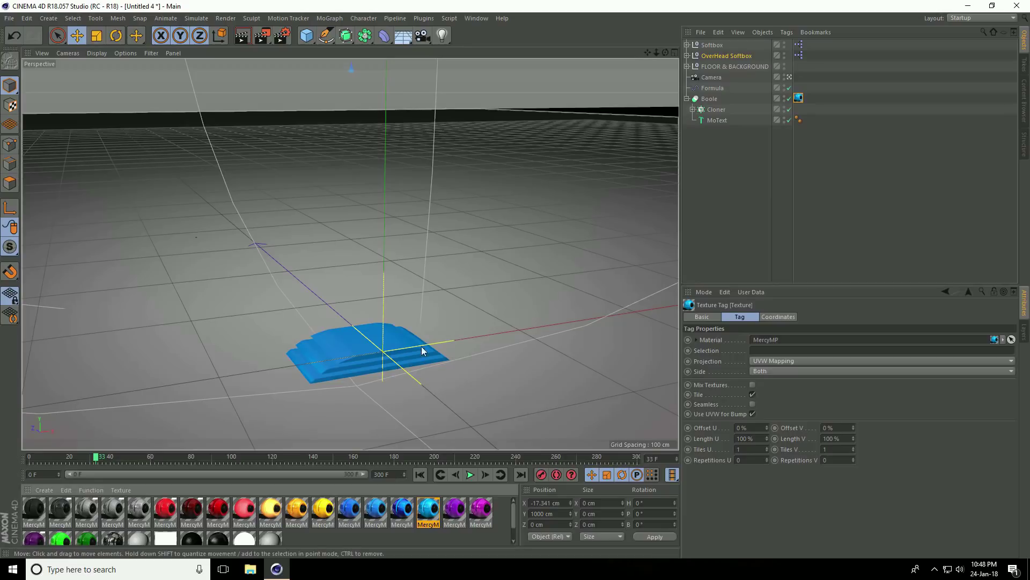
{"action": "left_click", "coordinate": [420, 474]}
{"action": "left_click", "coordinate": [470, 474]}
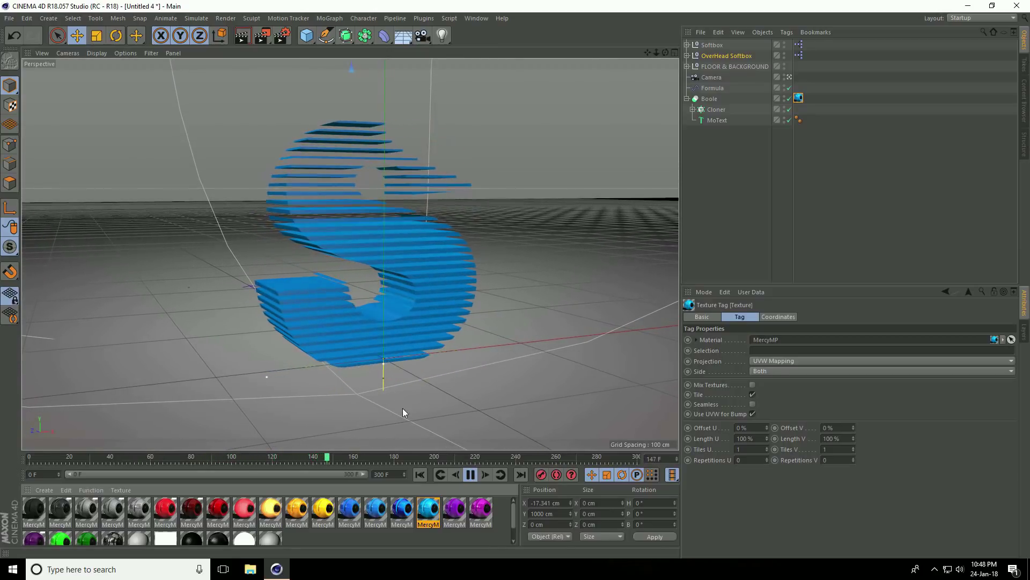
- Pause playback at about frame 170, with the blue S fully formed
{"action": "left_click", "coordinate": [471, 474]}
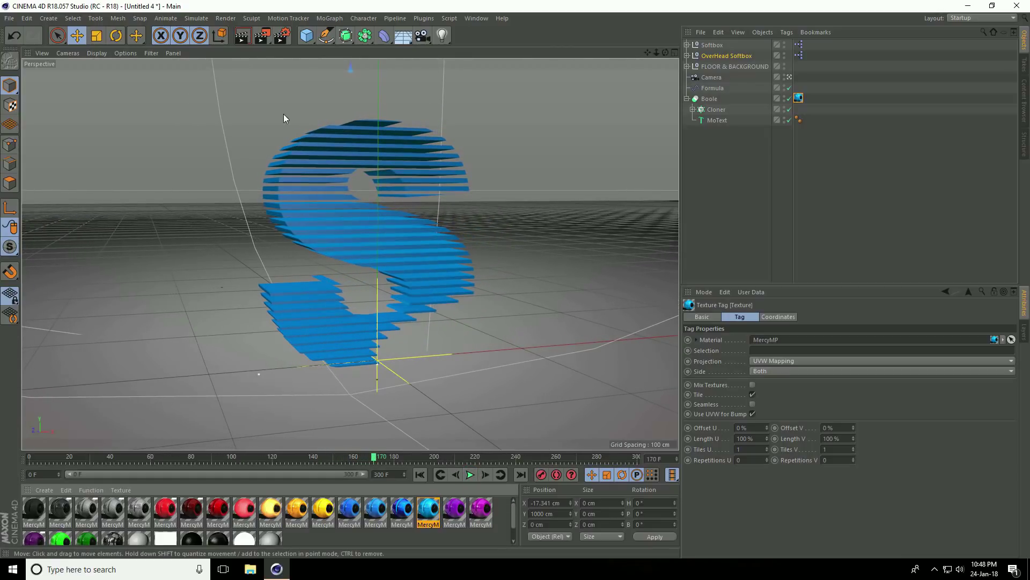
- Set render output to the HDTV 1080 29.97 preset, rendering all frames 0 to 300
{"action": "left_click", "coordinate": [282, 37]}
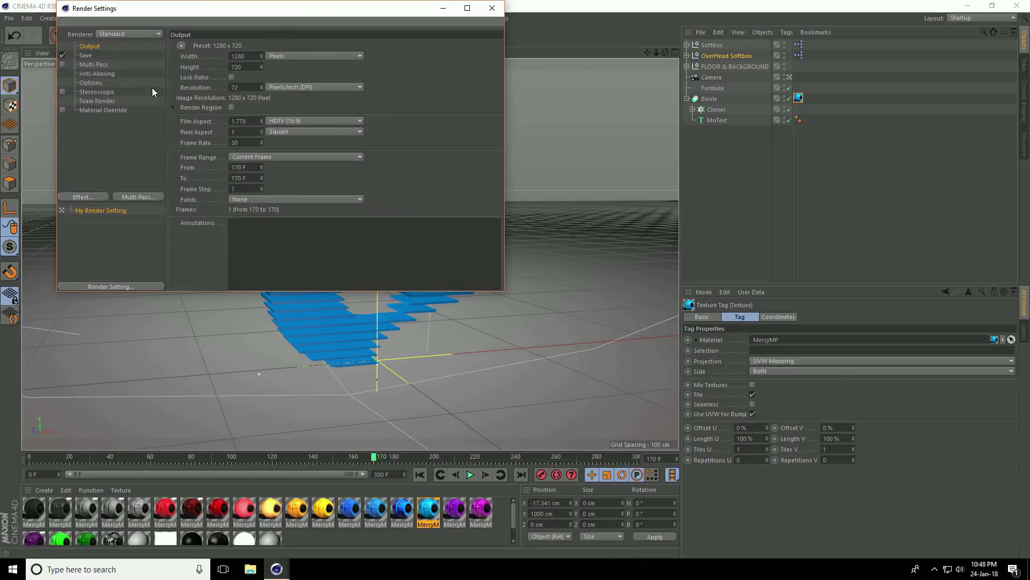
{"action": "left_click", "coordinate": [182, 45]}
{"action": "mouse_move", "coordinate": [198, 75]}
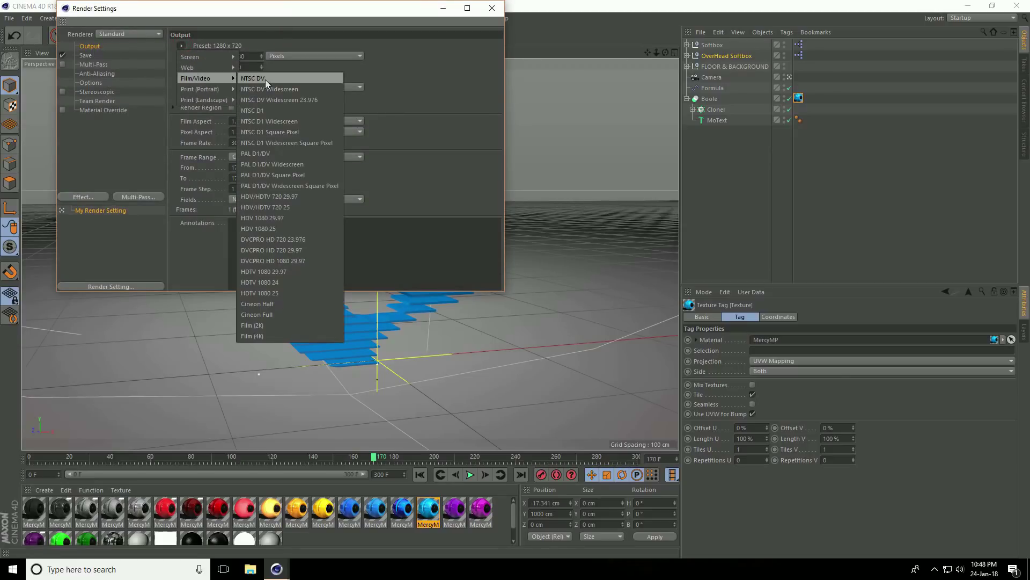
{"action": "left_click", "coordinate": [296, 272]}
{"action": "left_click", "coordinate": [253, 158]}
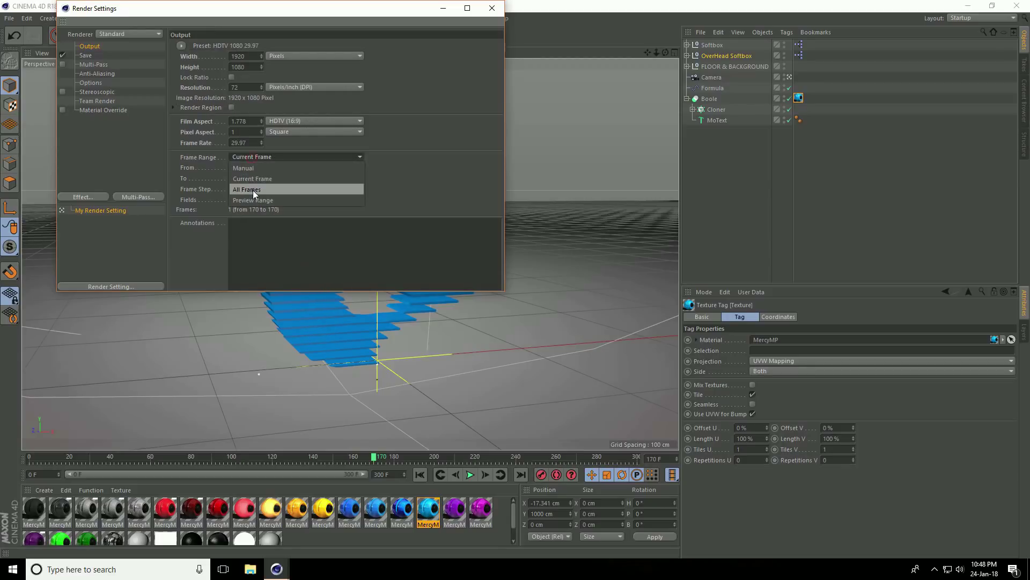
{"action": "left_click", "coordinate": [253, 190]}
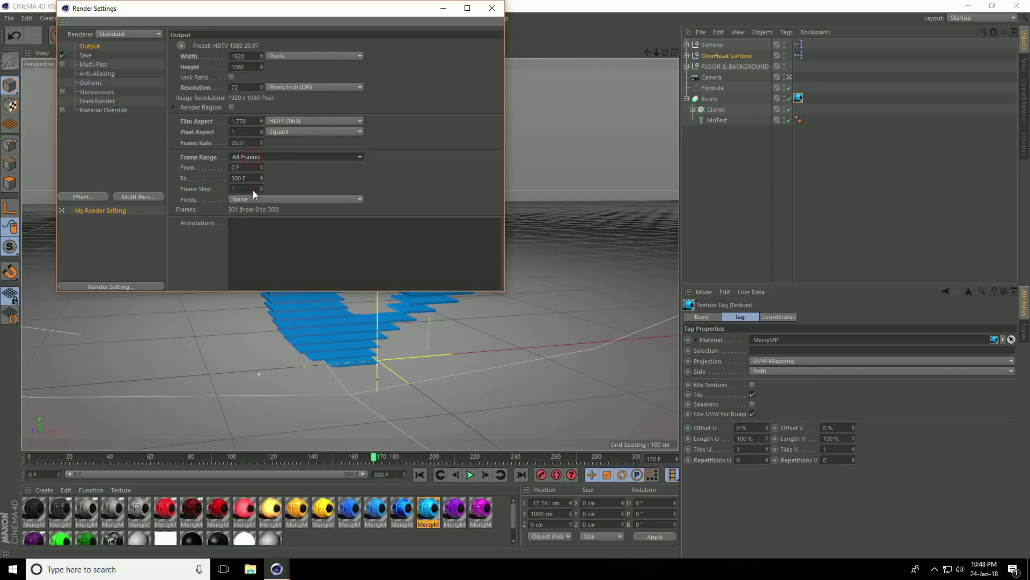
- Set anti-aliasing to Best and add Ambient Occlusion and Global Illumination effects
{"action": "left_click", "coordinate": [99, 73]}
{"action": "left_click", "coordinate": [270, 47]}
{"action": "left_click", "coordinate": [264, 75]}
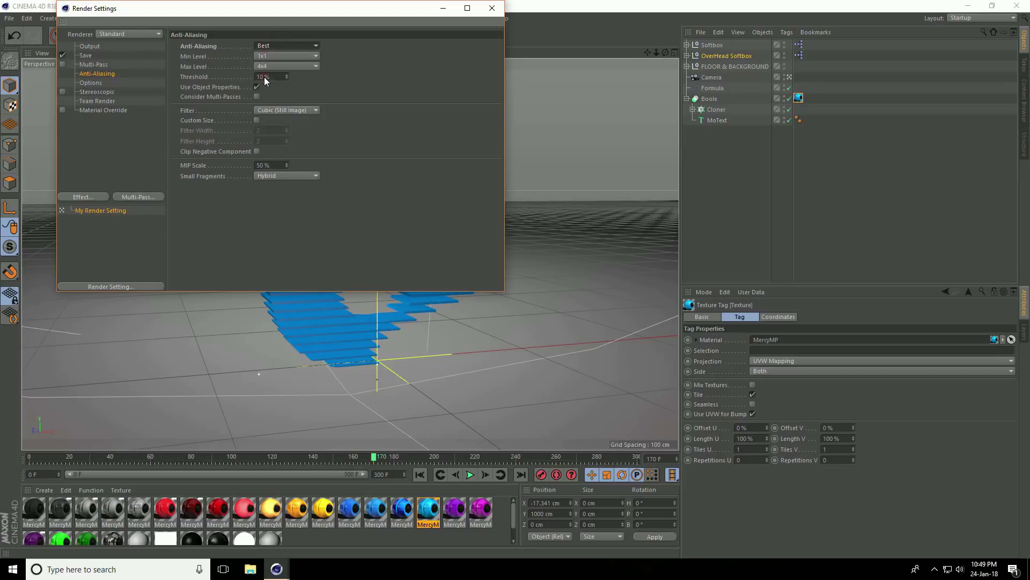
{"action": "left_click", "coordinate": [83, 197]}
{"action": "left_click", "coordinate": [138, 268]}
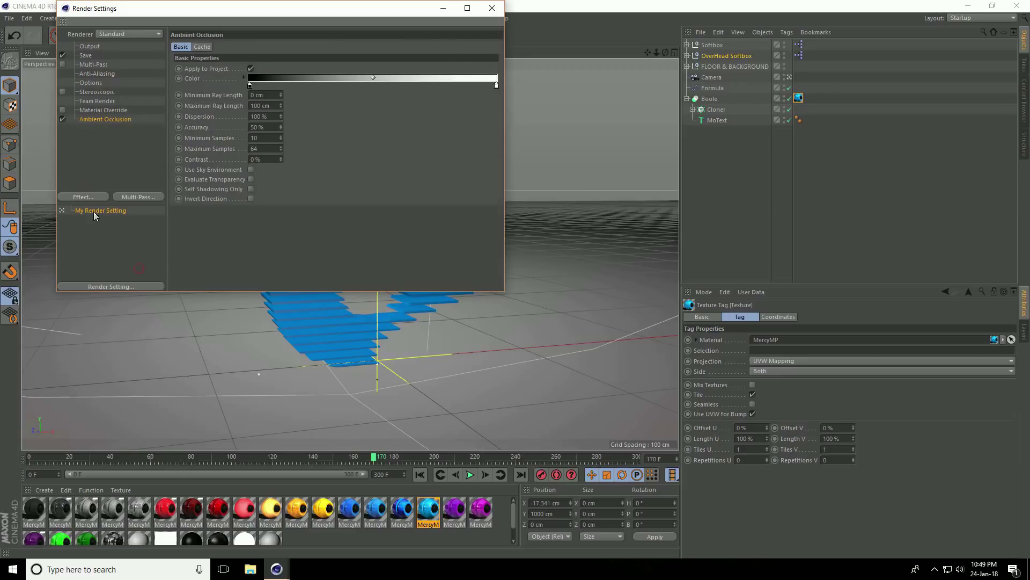
{"action": "left_click", "coordinate": [89, 195]}
{"action": "left_click", "coordinate": [130, 326]}
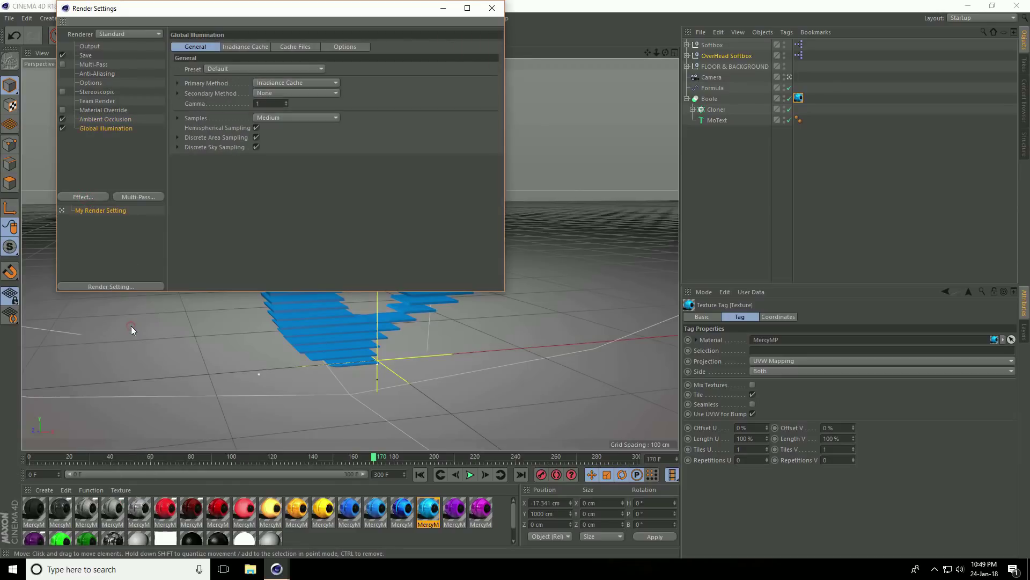
- Set the render save format to AVI Movie
{"action": "left_click", "coordinate": [86, 56]}
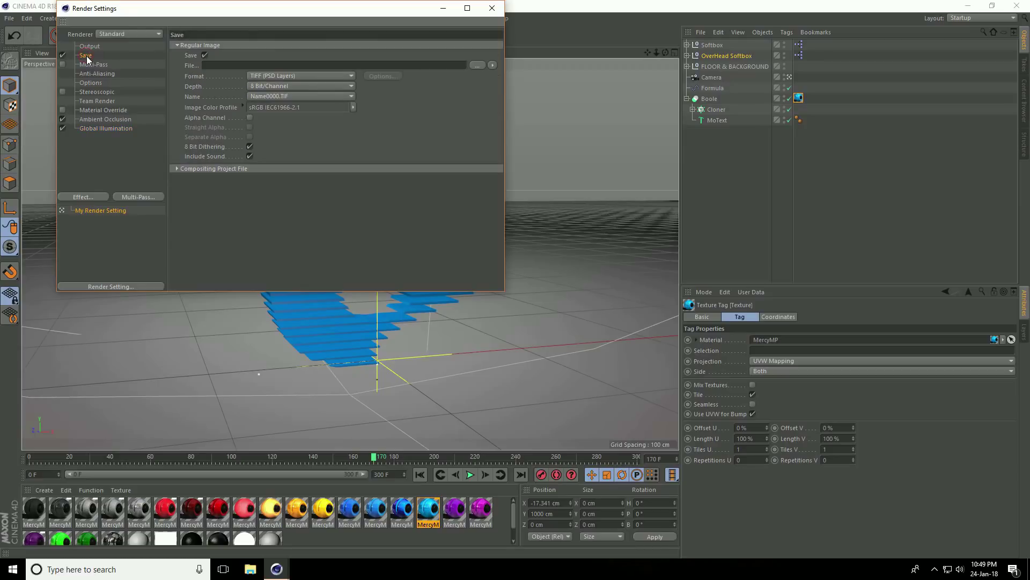
{"action": "left_click", "coordinate": [259, 76]}
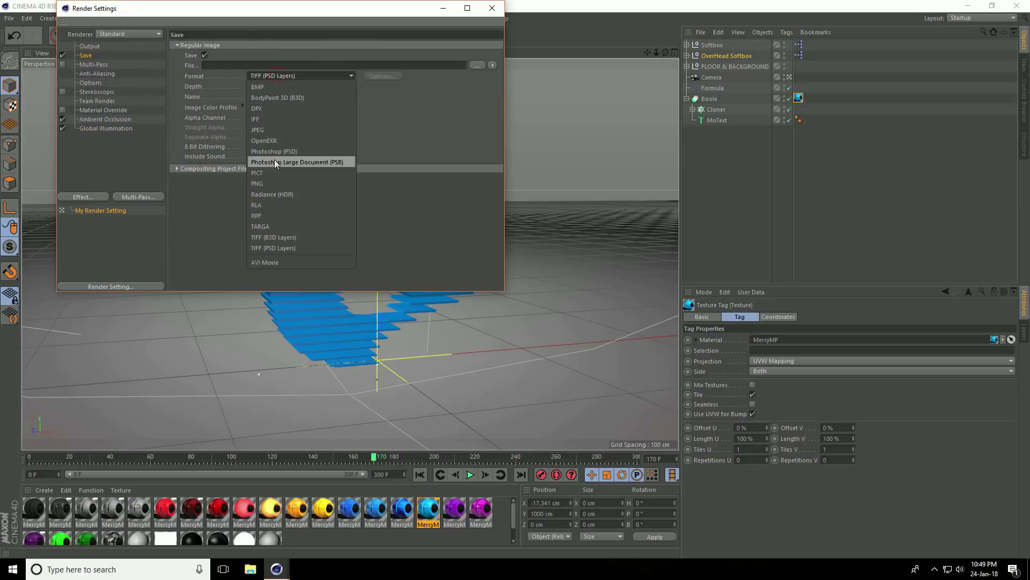
{"action": "left_click", "coordinate": [281, 262]}
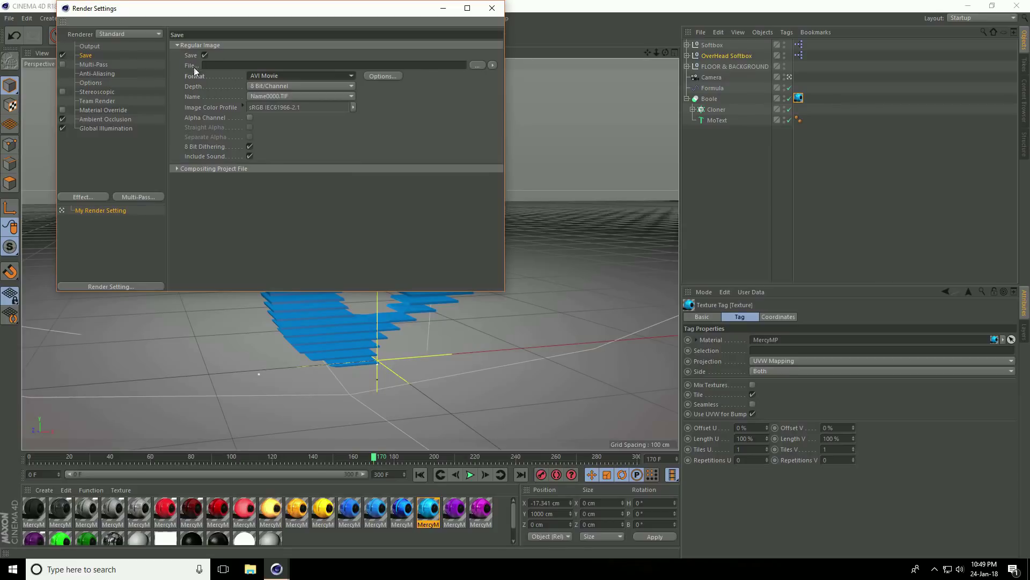
- Save the movie into a new Desktop folder named 'animation' with the file name 'a'
{"action": "left_click", "coordinate": [477, 65]}
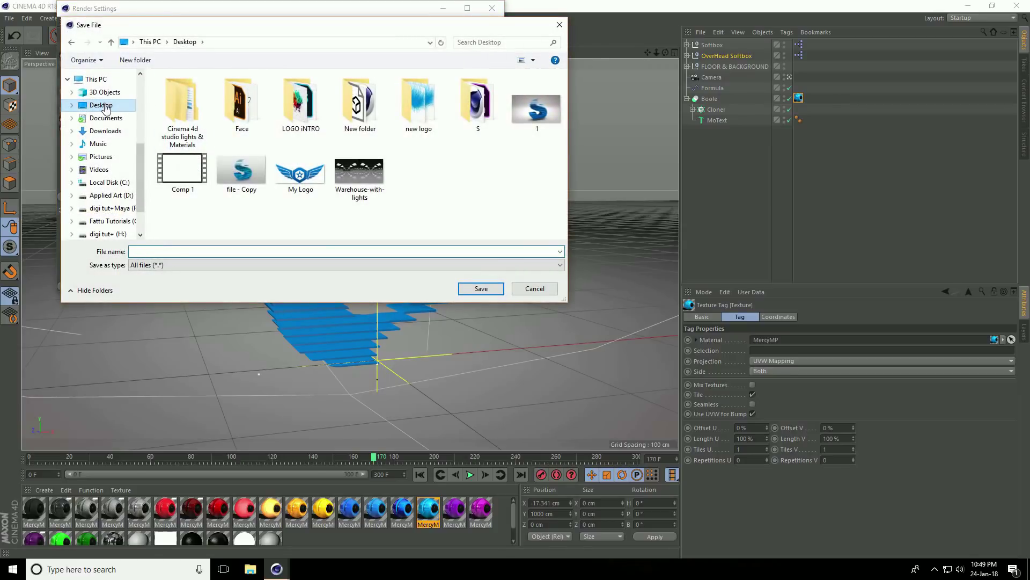
{"action": "right_click", "coordinate": [421, 179]}
{"action": "left_click", "coordinate": [457, 294]}
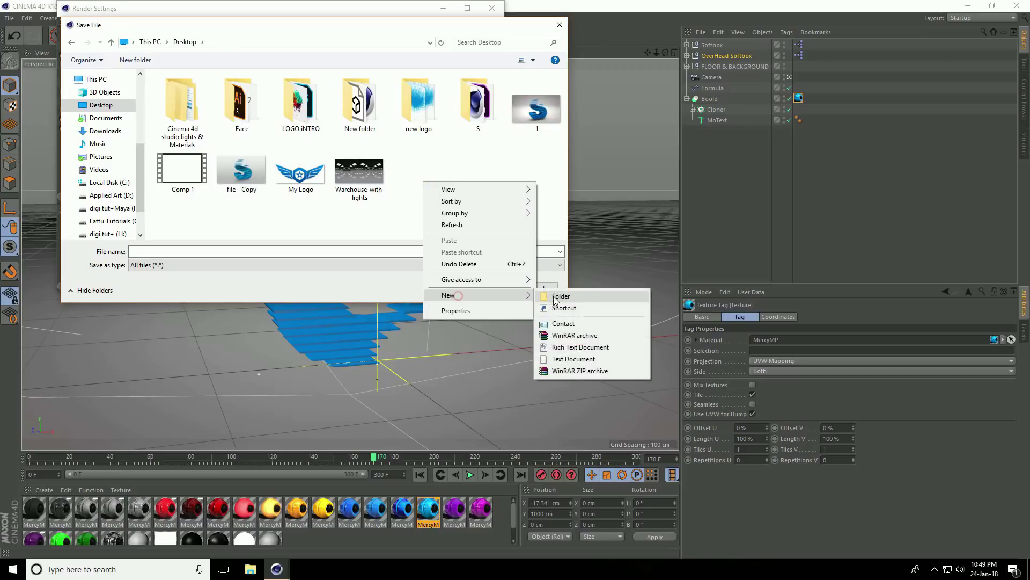
{"action": "left_click", "coordinate": [555, 296]}
{"action": "type", "text": "imation"}
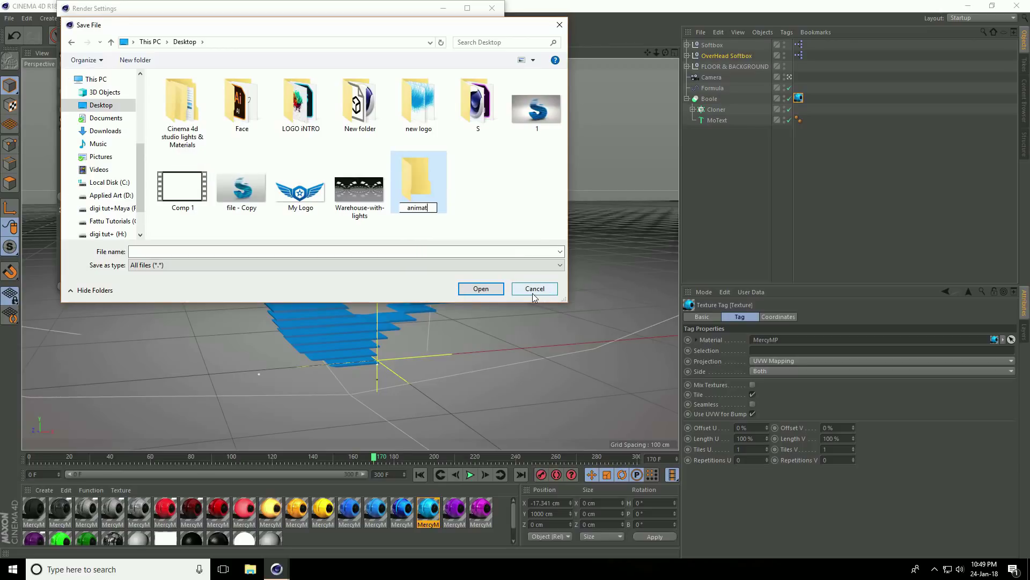
{"action": "key", "text": "Return"}
{"action": "key", "text": "Return"}
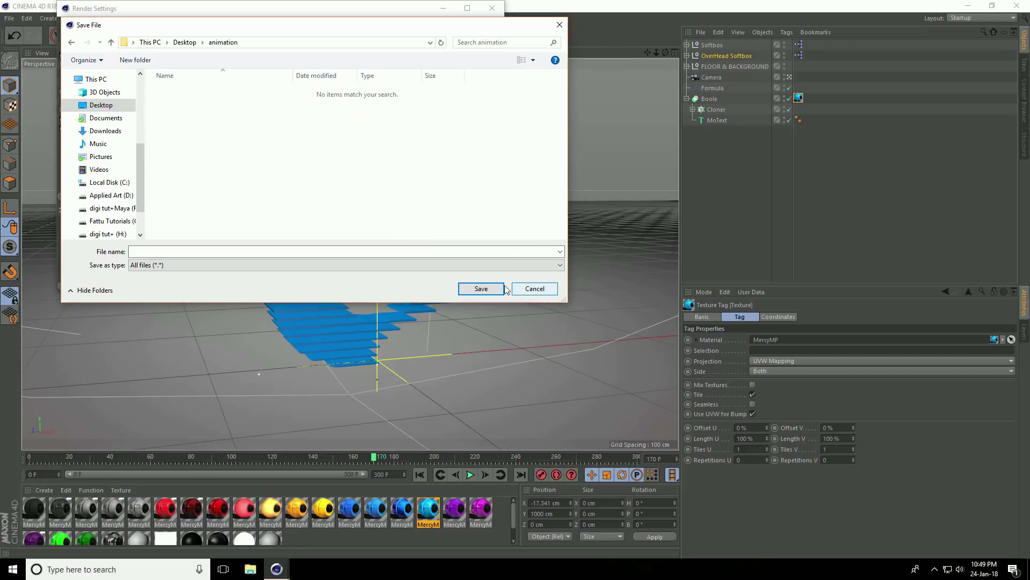
{"action": "left_click", "coordinate": [421, 250]}
{"action": "type", "text": "a"}
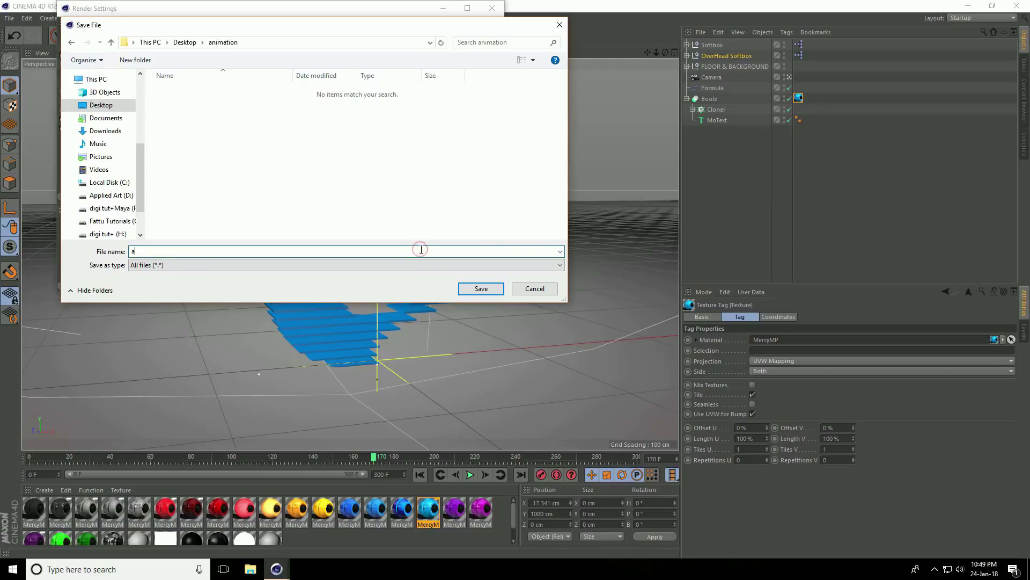
{"action": "left_click", "coordinate": [479, 290]}
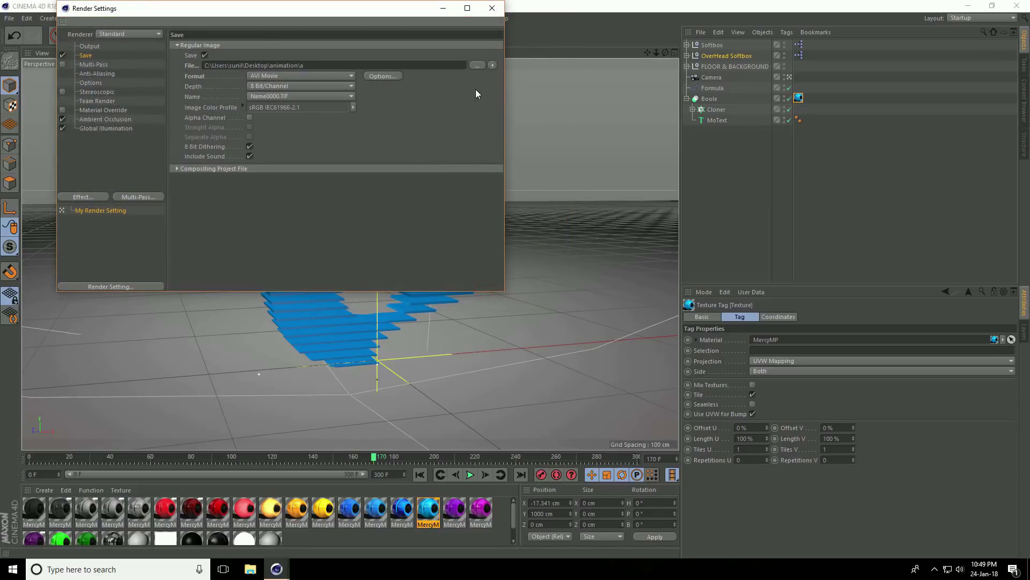
- Render the animation to the Picture Viewer, dismissing the missing-asset warning
{"action": "left_click", "coordinate": [492, 8]}
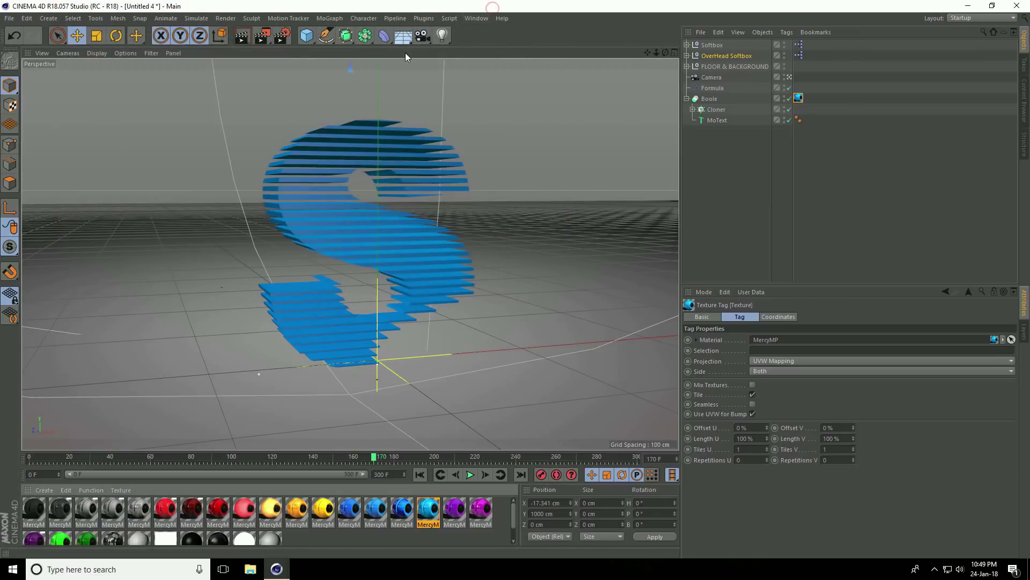
{"action": "left_click", "coordinate": [261, 36]}
{"action": "left_click", "coordinate": [240, 166]}
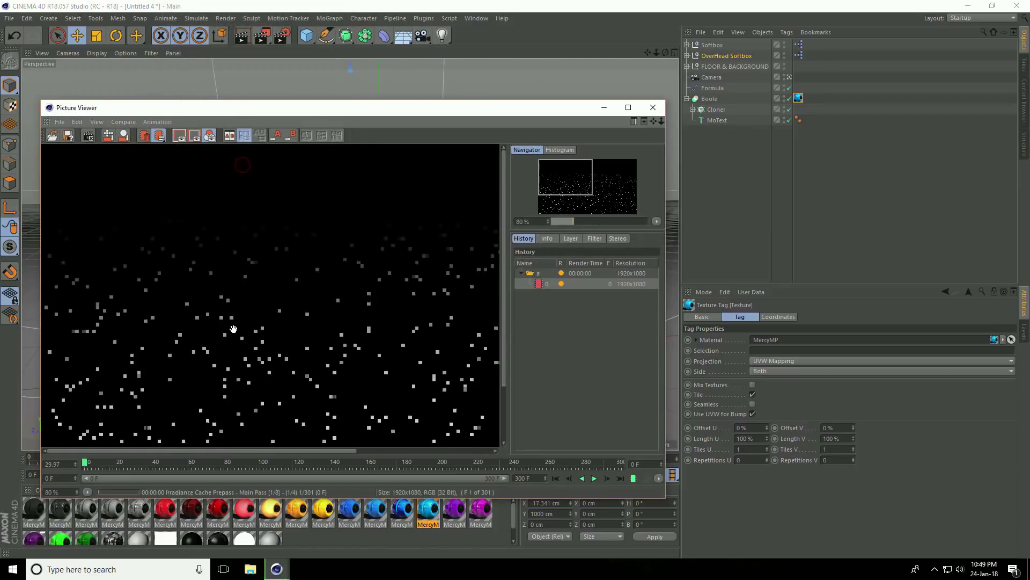